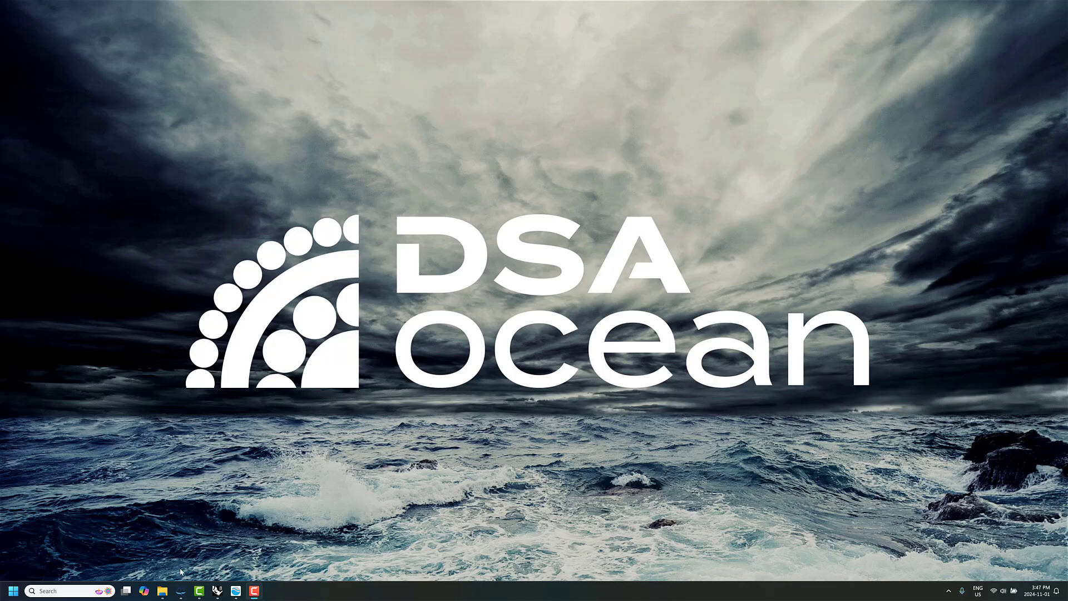
Bring the ShipMo3D hull plot back up and enlarge its window to show all plot settings
left_click(180, 591)
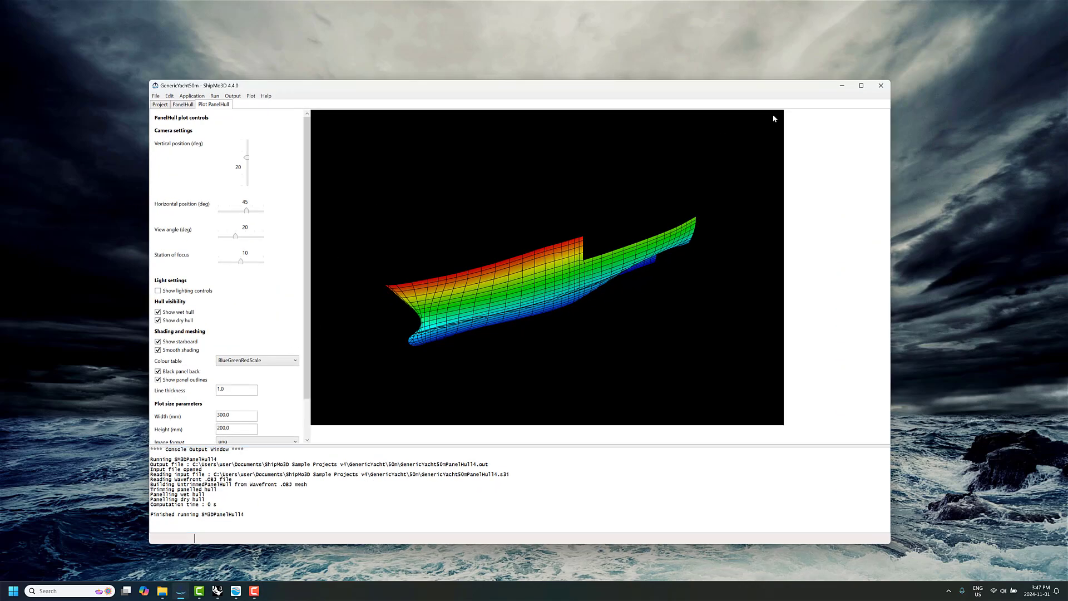
left_click_drag(801, 91, 770, 50)
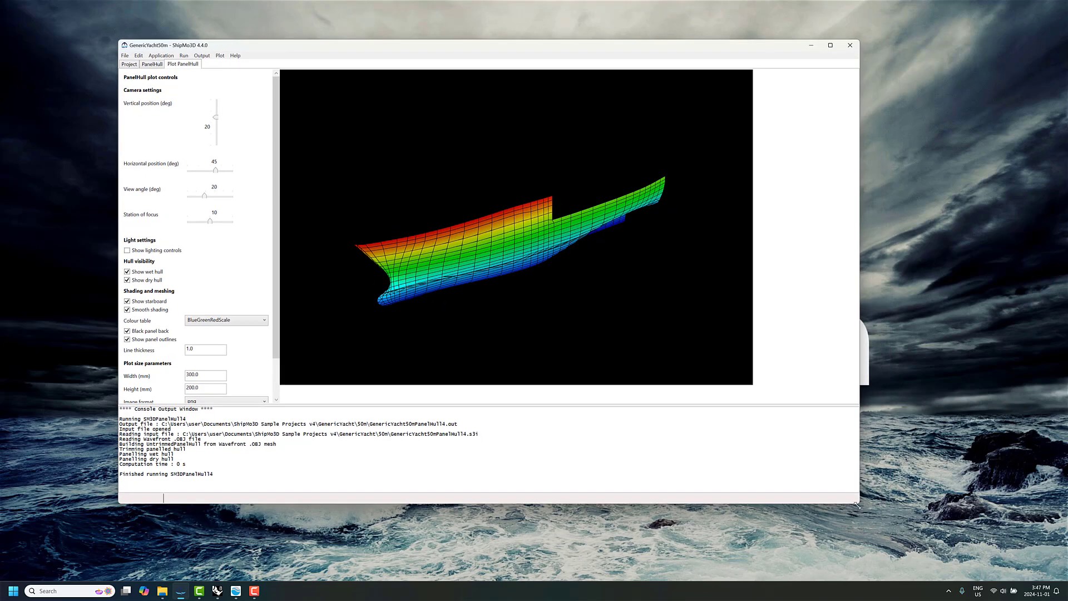
left_click_drag(857, 504, 945, 541)
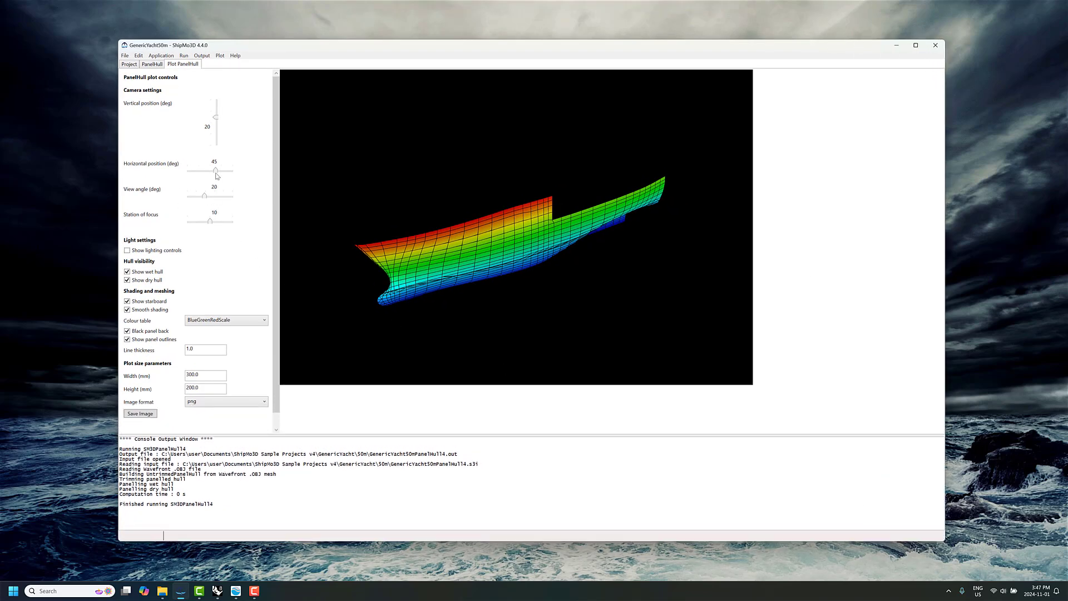
Set the Colour table to ShipParts and tilt the camera to 35° vertical, 82° horizontal
mouse_move(216, 171)
left_mouse_down()
mouse_move(201, 168)
mouse_move(233, 163)
mouse_move(215, 165)
left_mouse_up()
left_click_drag(217, 118, 217, 130)
left_click(212, 320)
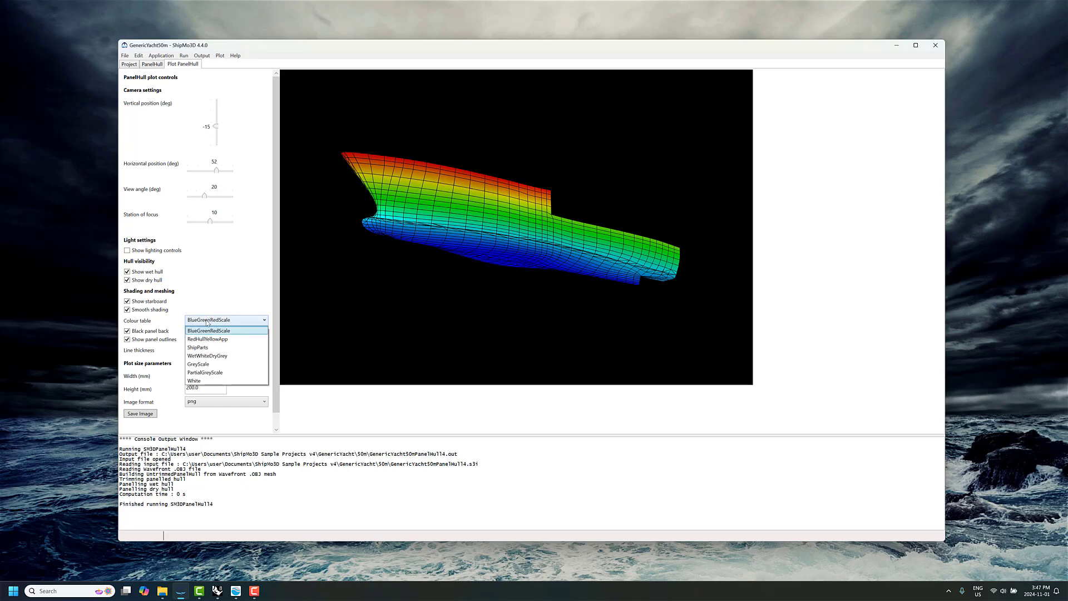
left_click(207, 347)
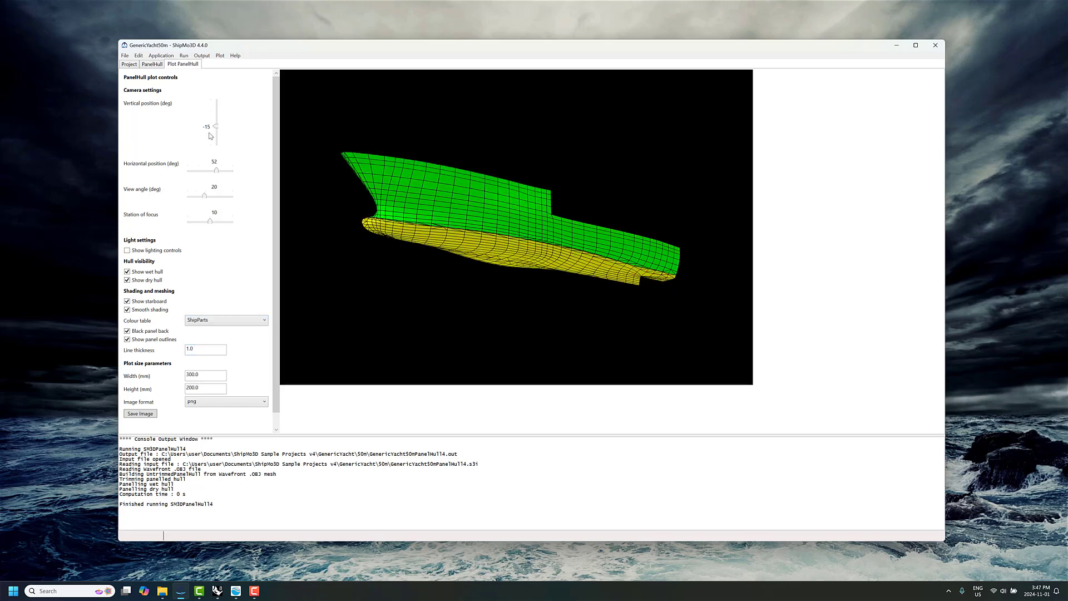
left_click_drag(216, 127, 216, 113)
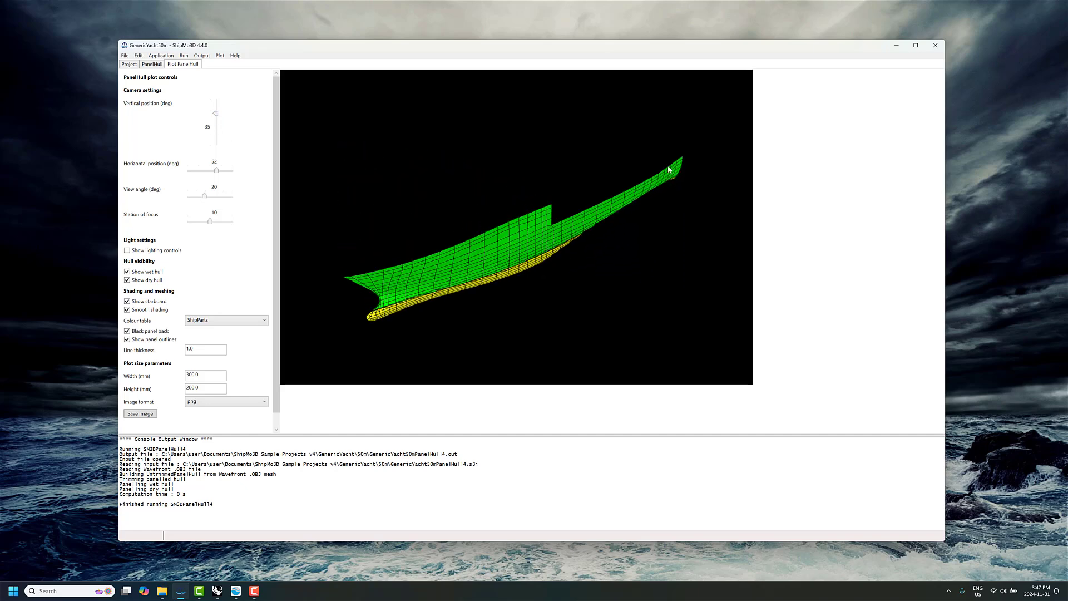
mouse_move(217, 170)
left_mouse_down()
mouse_move(199, 171)
mouse_move(220, 169)
left_mouse_up()
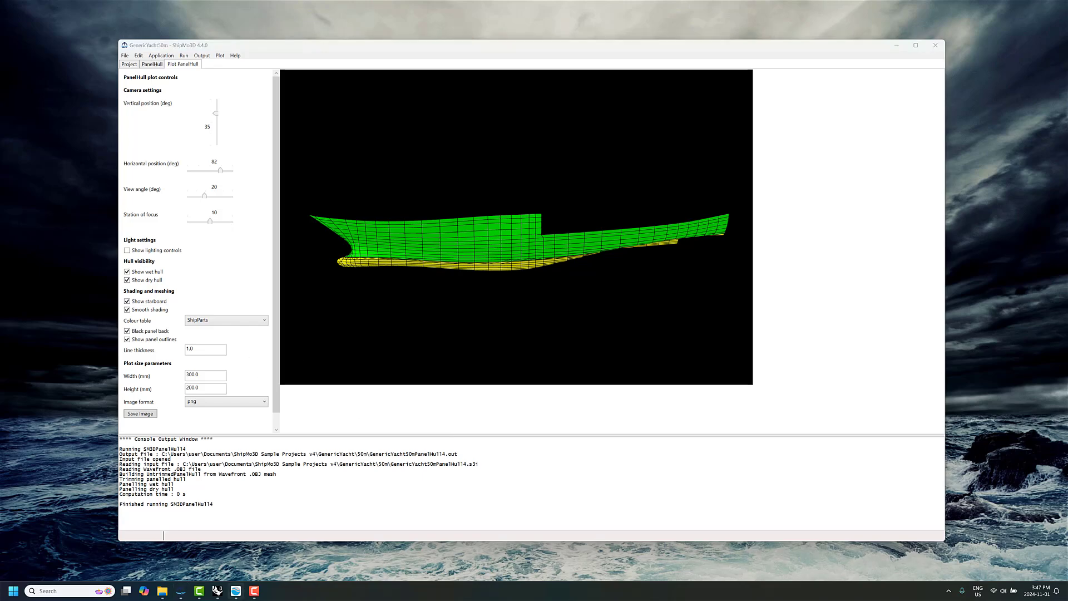
Orbit the PostPDS 3-D view around the open-topped yacht hull, then return to the ShipMo3D plot
left_click(236, 590)
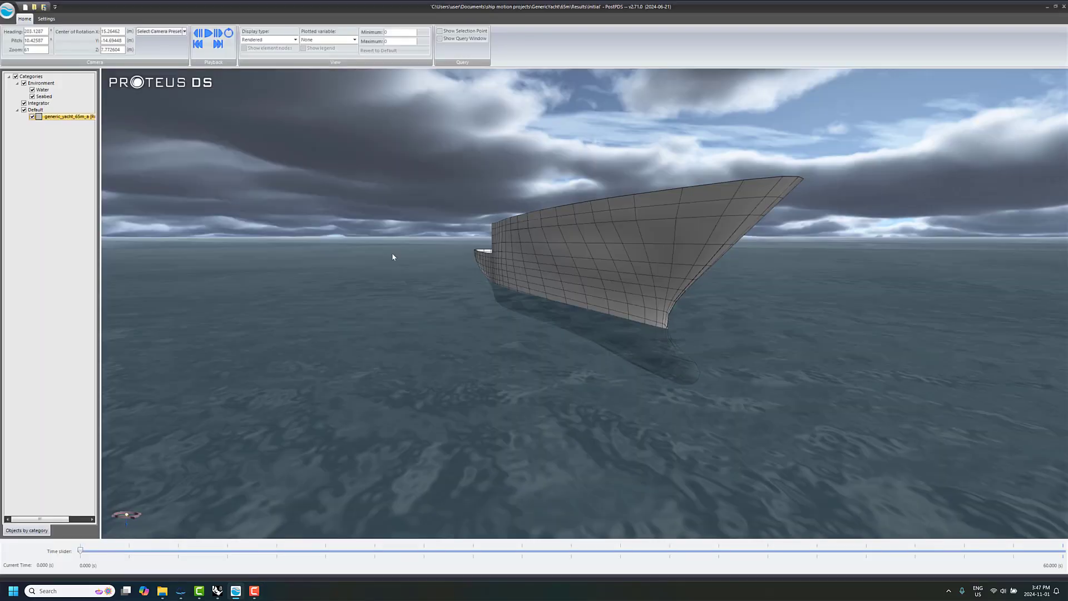
mouse_move(490, 250)
left_mouse_down()
mouse_move(510, 226)
mouse_move(494, 255)
mouse_move(513, 234)
mouse_move(483, 247)
left_mouse_up()
middle_click_drag(483, 247, 475, 250)
left_click_drag(467, 261, 673, 248)
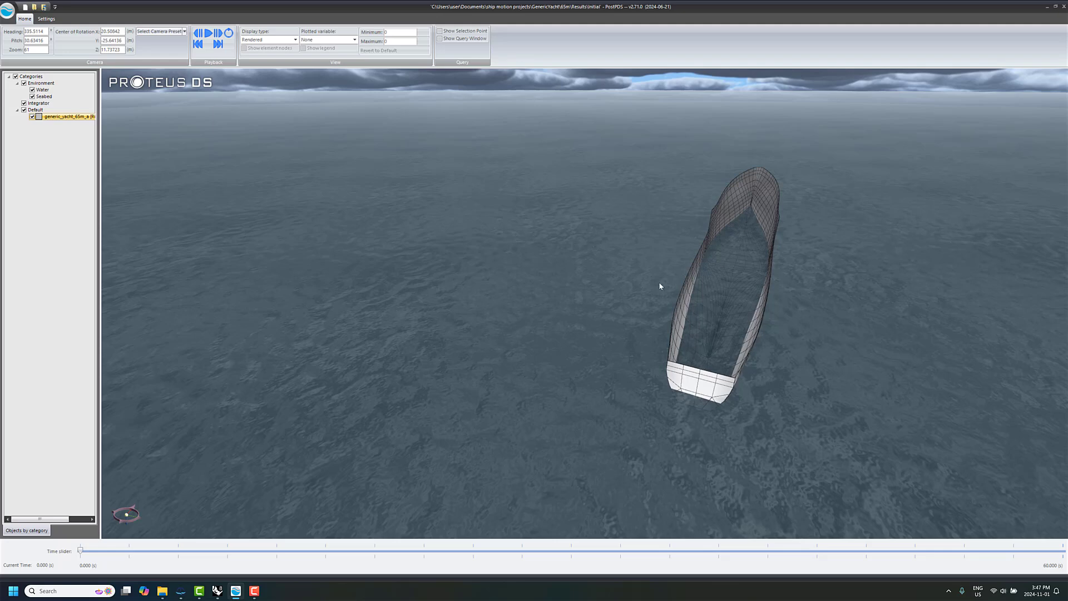
left_click_drag(660, 286, 757, 245)
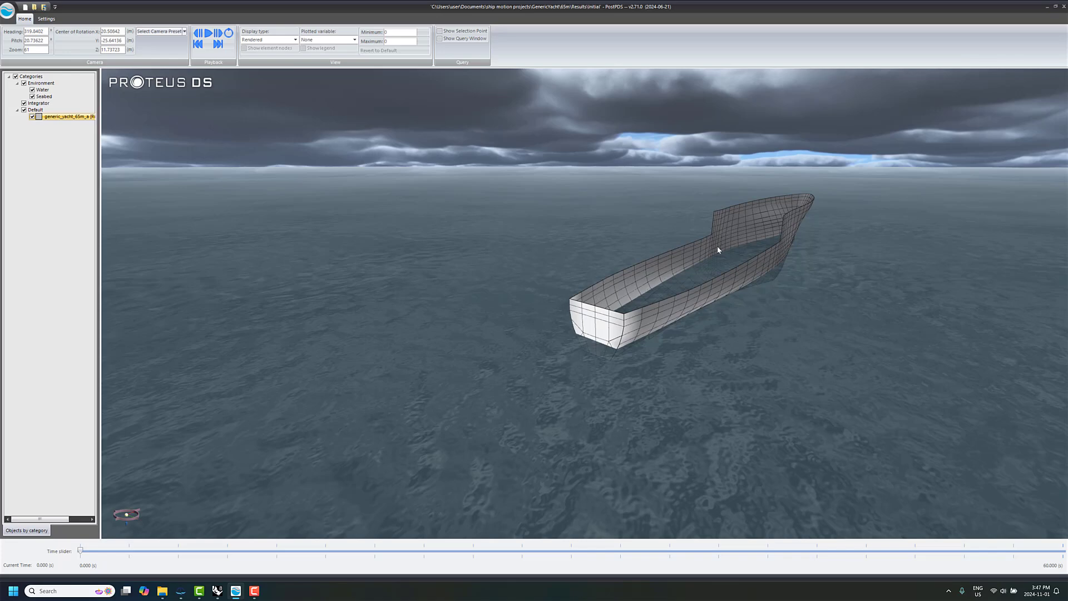
left_click_drag(745, 232, 573, 254)
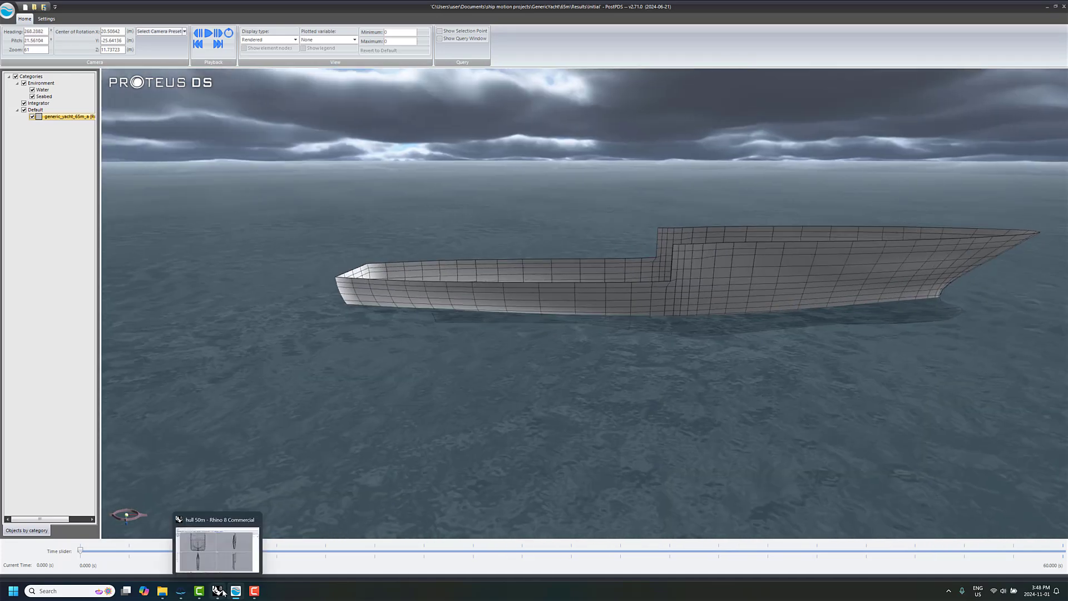
left_click(181, 591)
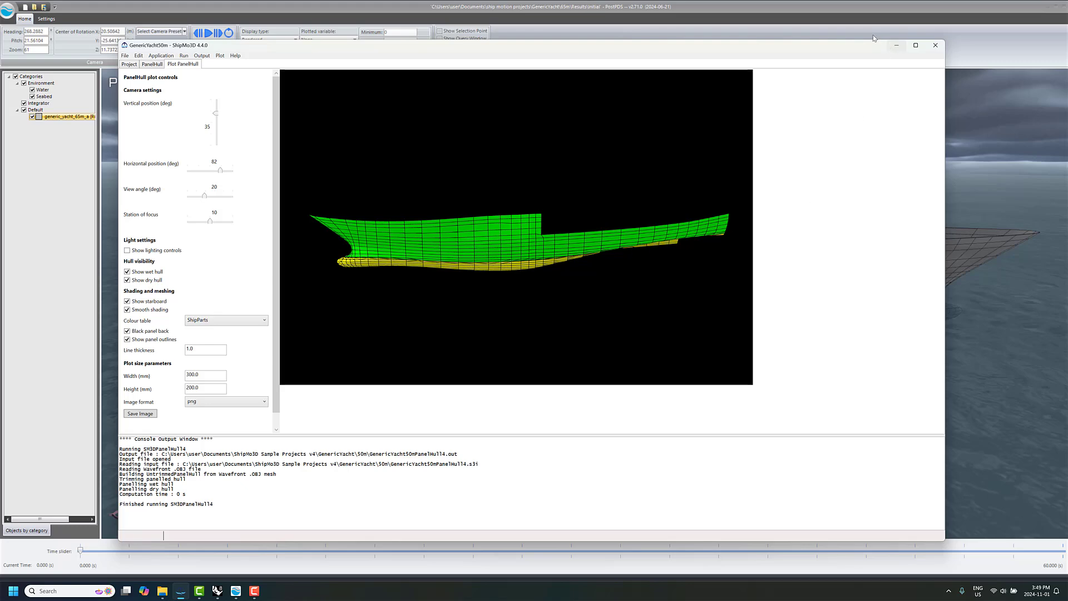
View the PostPDS hull from astern and from the bow, then minimize both windows
left_click(897, 45)
left_click_drag(741, 305, 761, 309)
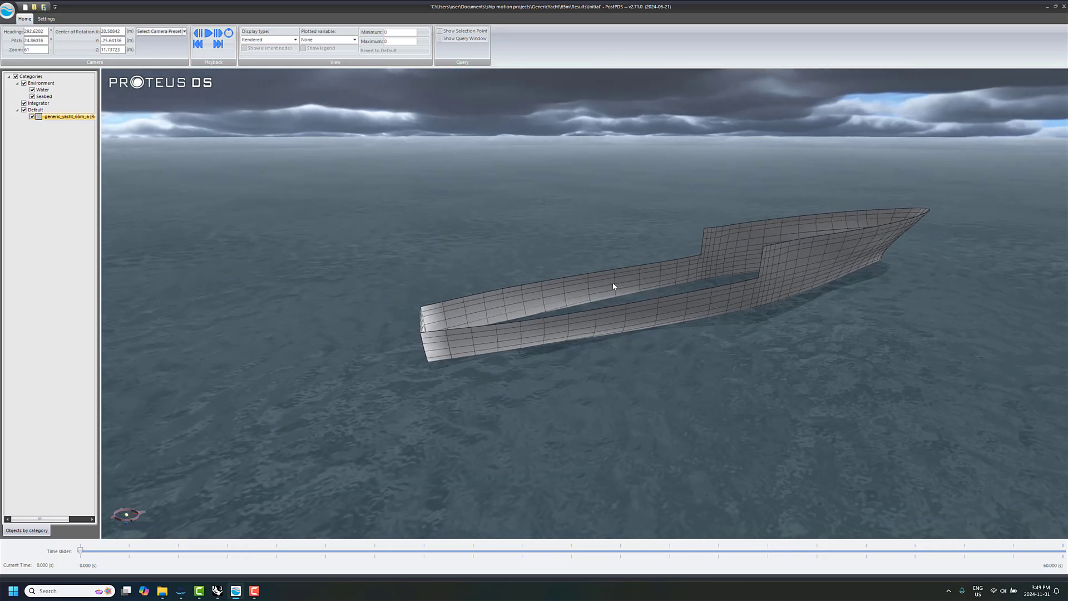
left_click_drag(727, 273, 646, 271)
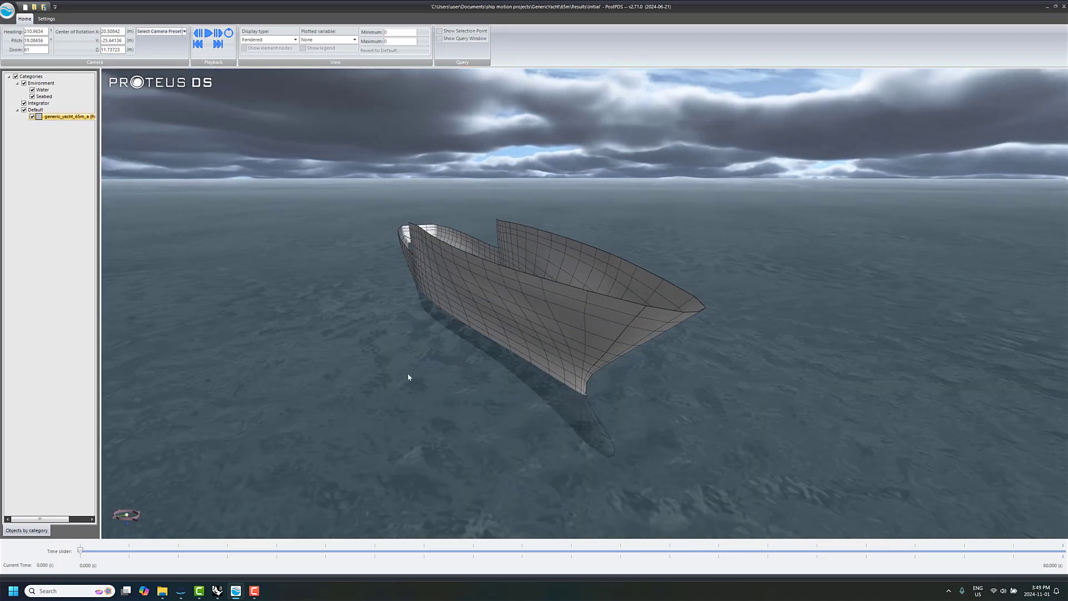
left_click(1048, 7)
Bring up Rhino with hull 50m.obj and frame the hull in the Right and Perspective views
left_click(896, 47)
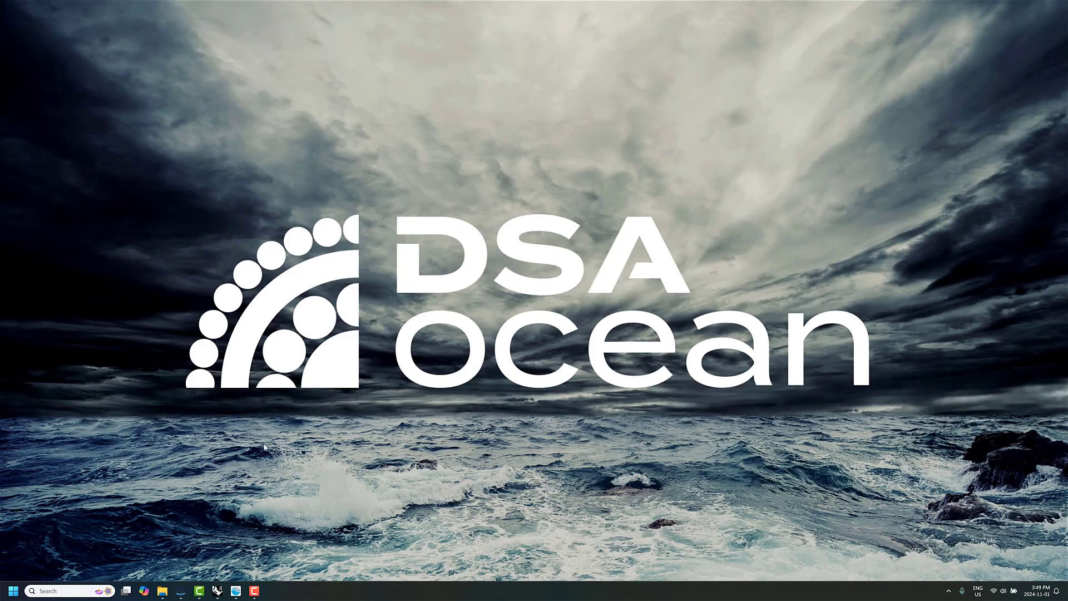
left_click(217, 591)
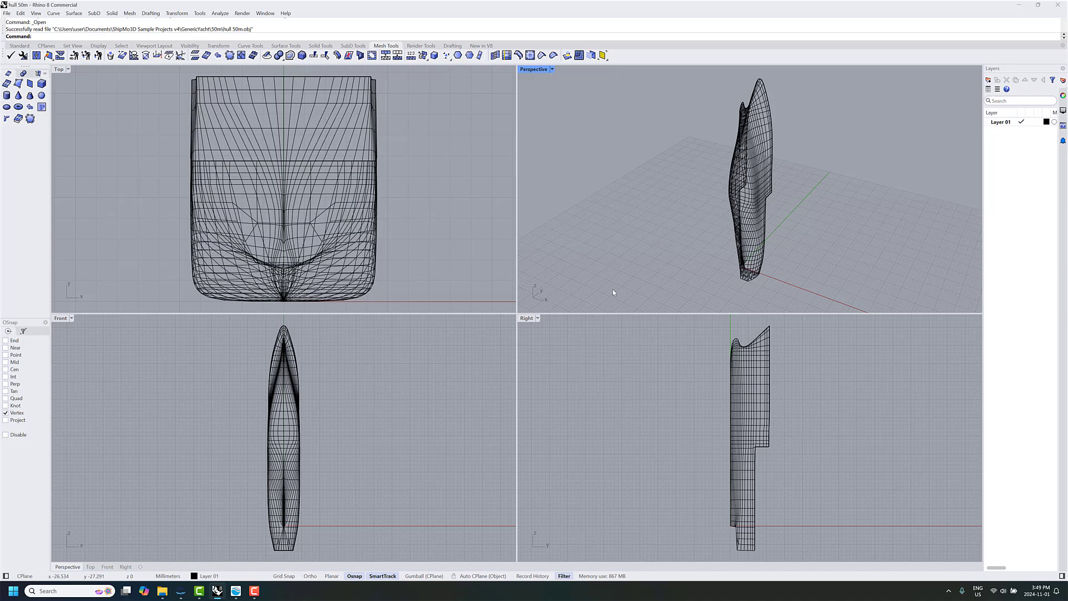
right_click_drag(664, 452, 663, 444)
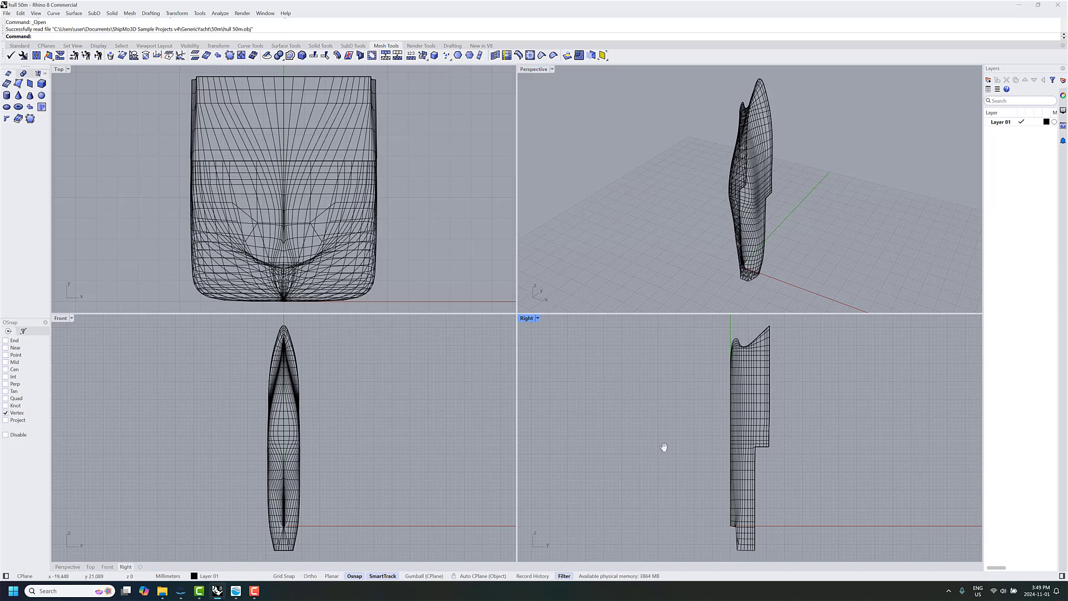
scroll(663, 444, "down", 4)
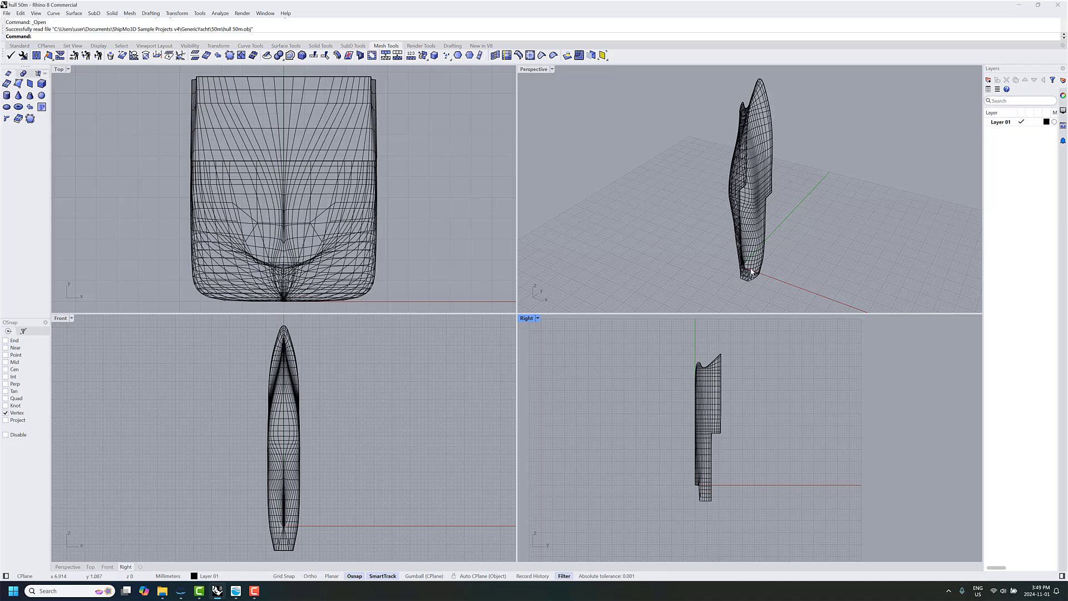
scroll(720, 246, "up", 3)
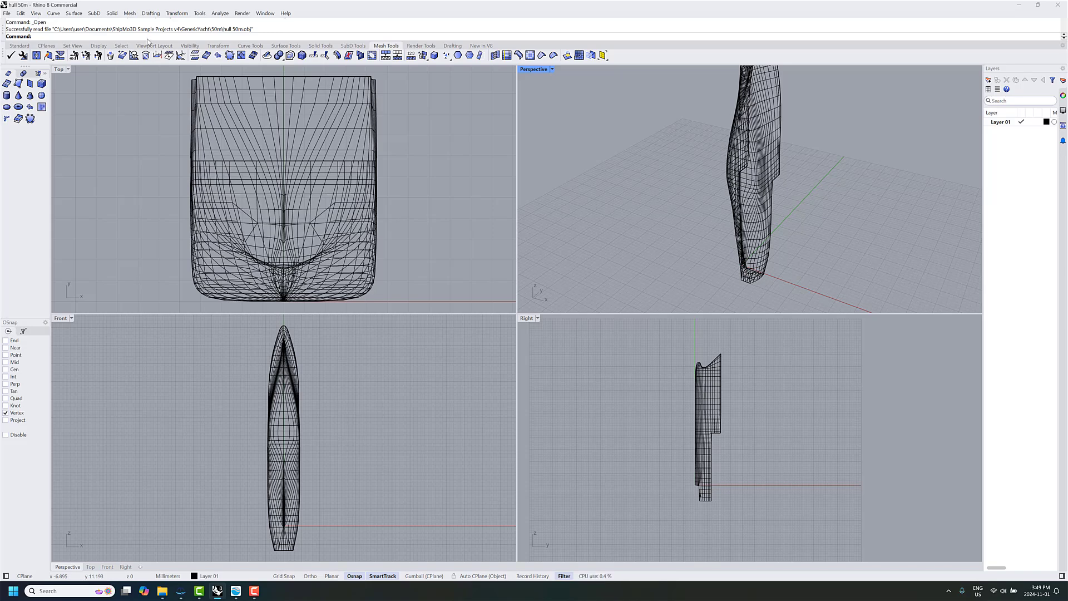
Rotate the hull mesh -90° about the origin 0,0,0 with Rotate (ro)
type("ro")
key("Return")
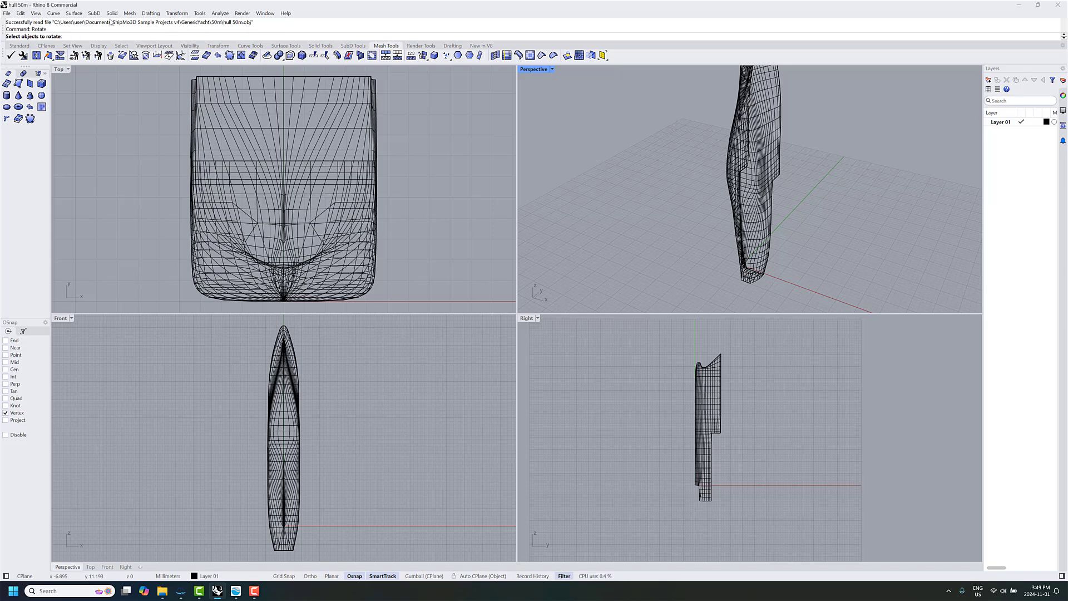
left_click(283, 458)
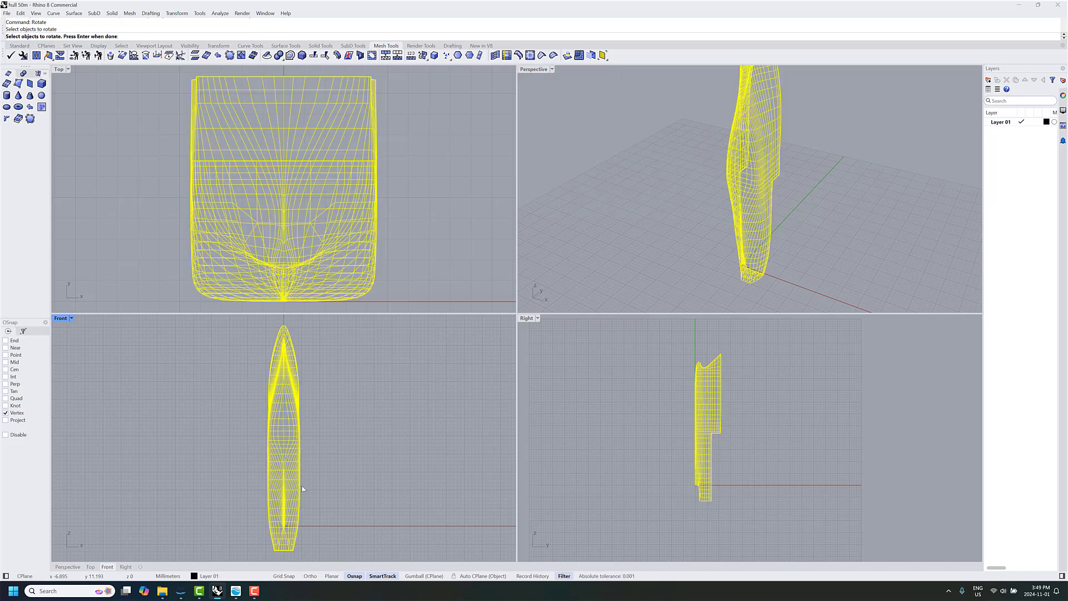
key("Return")
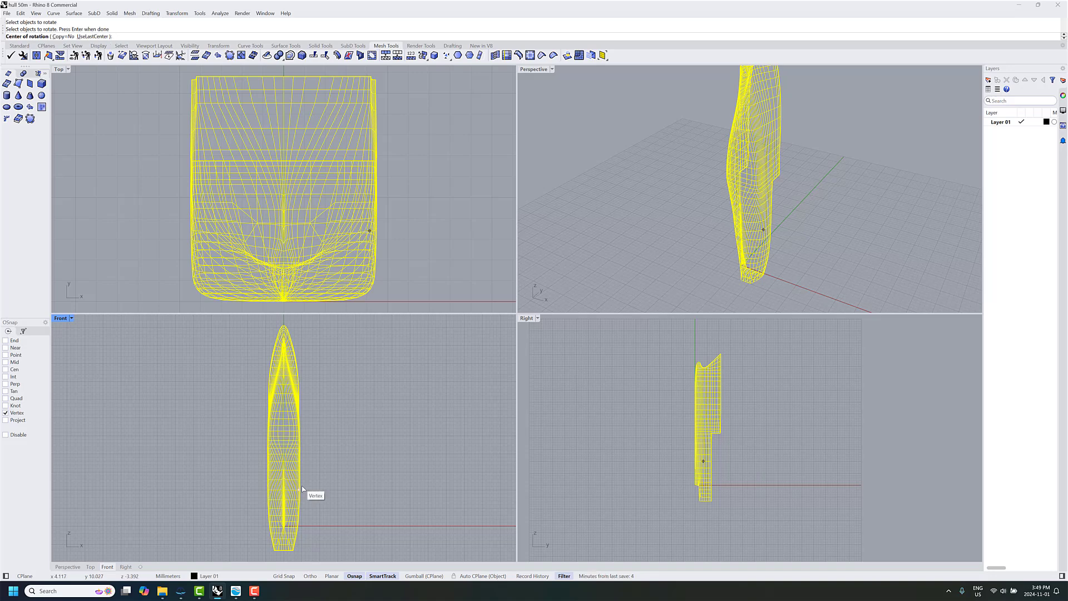
type("0,0,0")
key("Return")
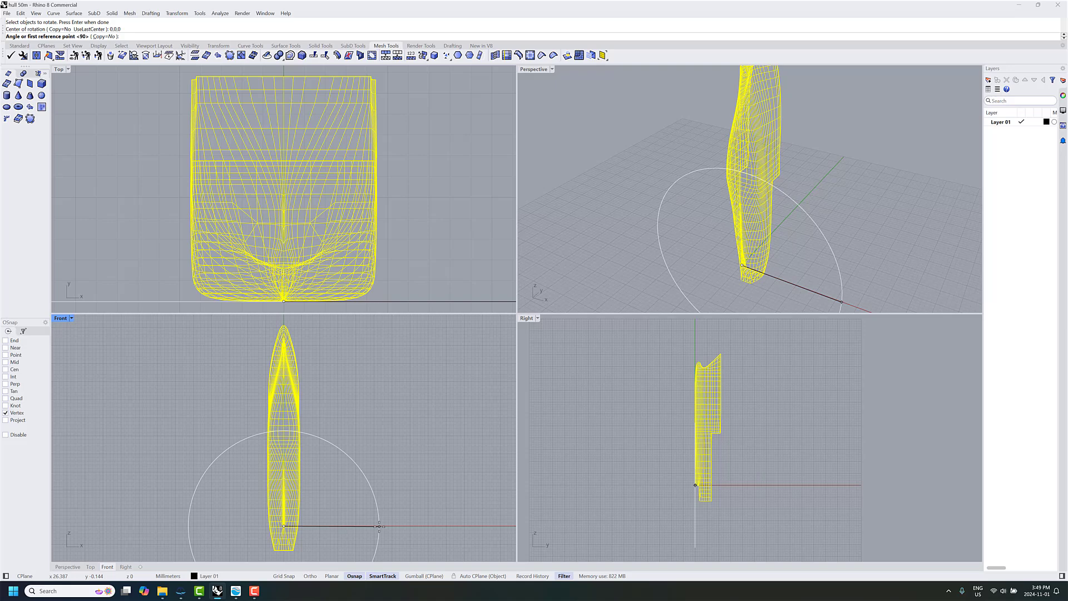
left_click(285, 395)
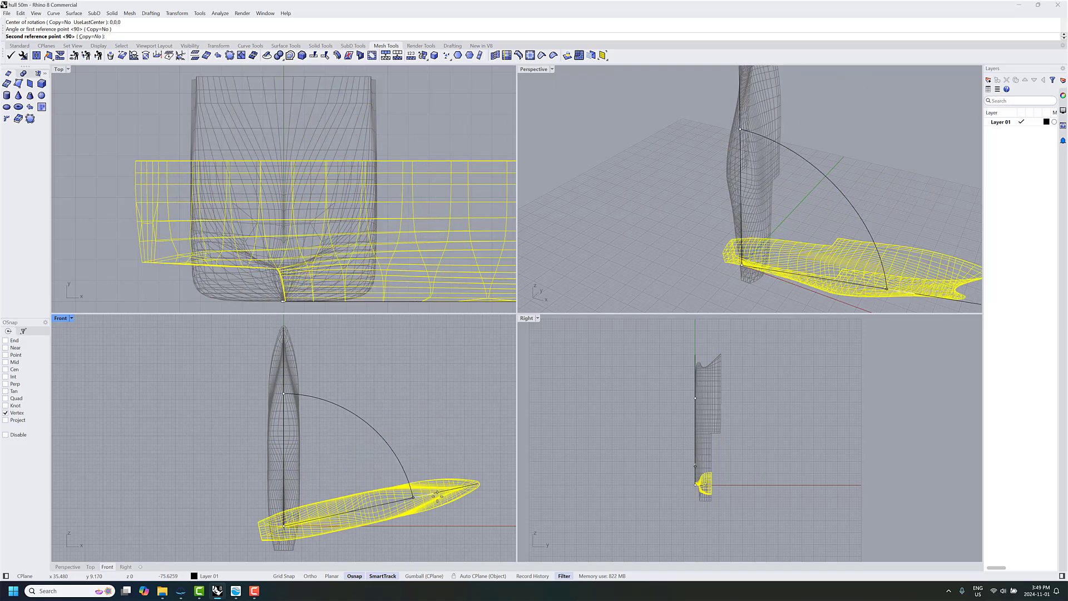
type("-90")
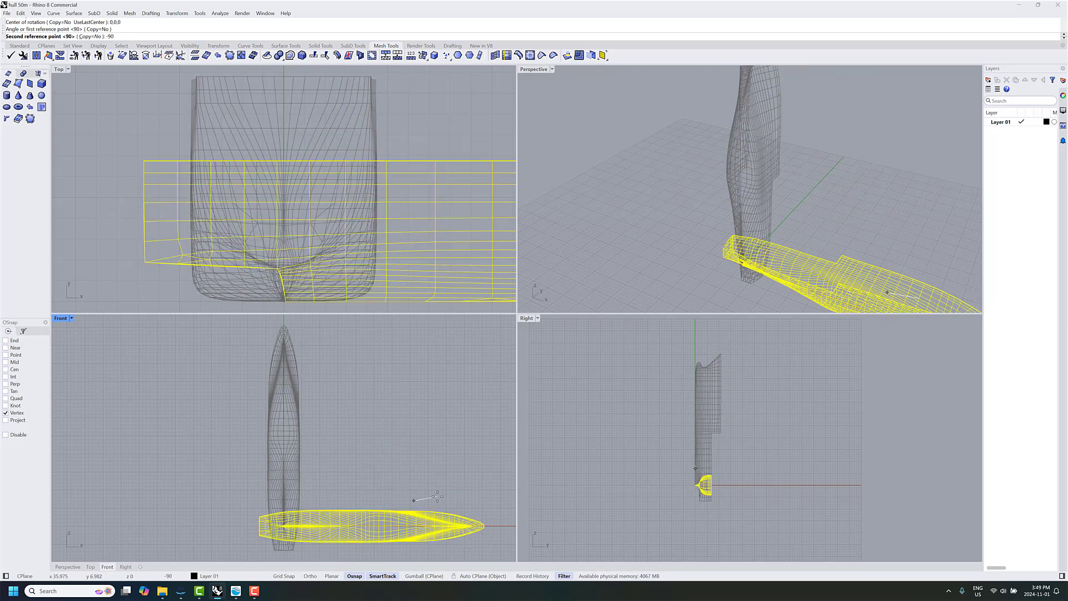
key("Return")
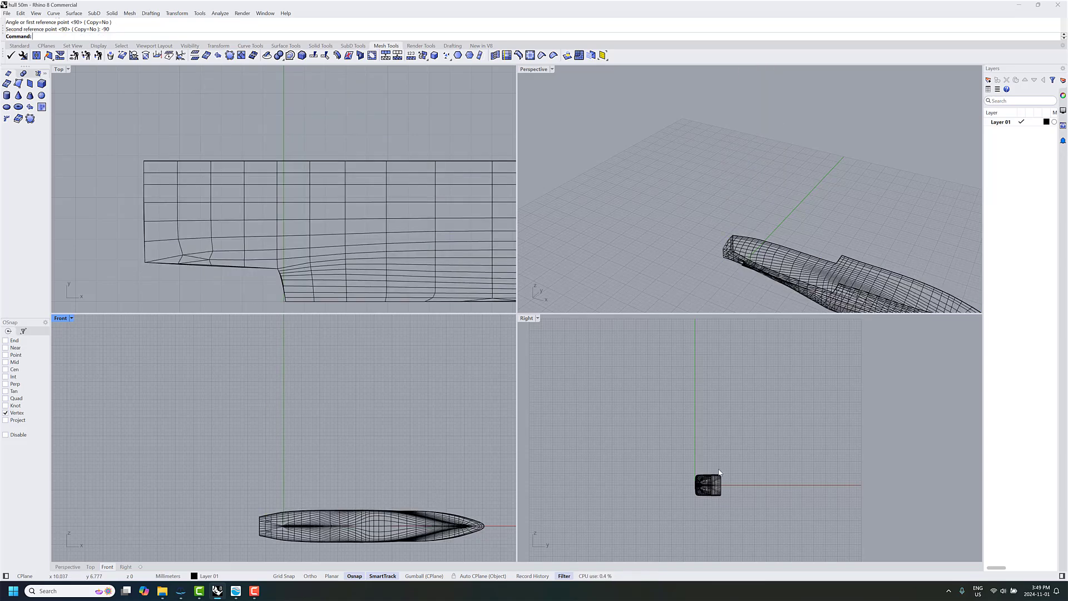
Rotate the hull 90° about the same centre so it lies level in the Front view
key("Return")
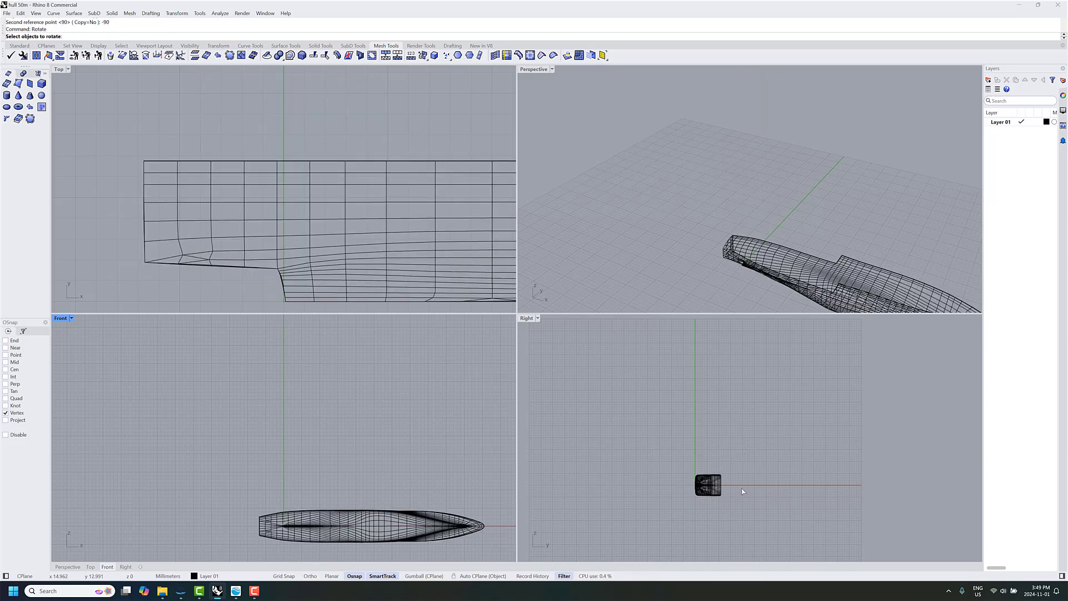
left_click(718, 485)
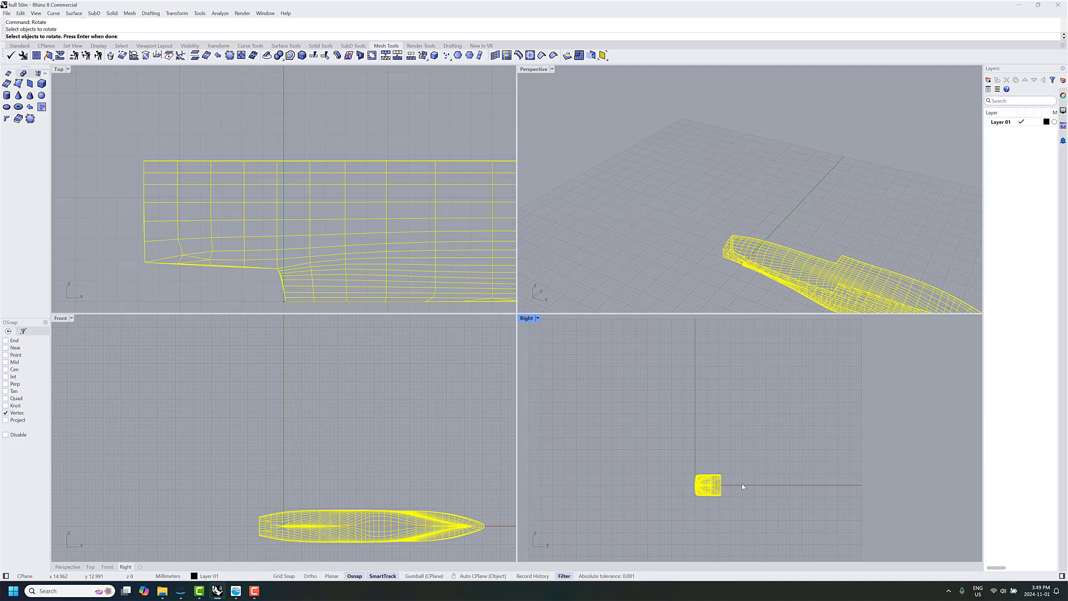
key("Return")
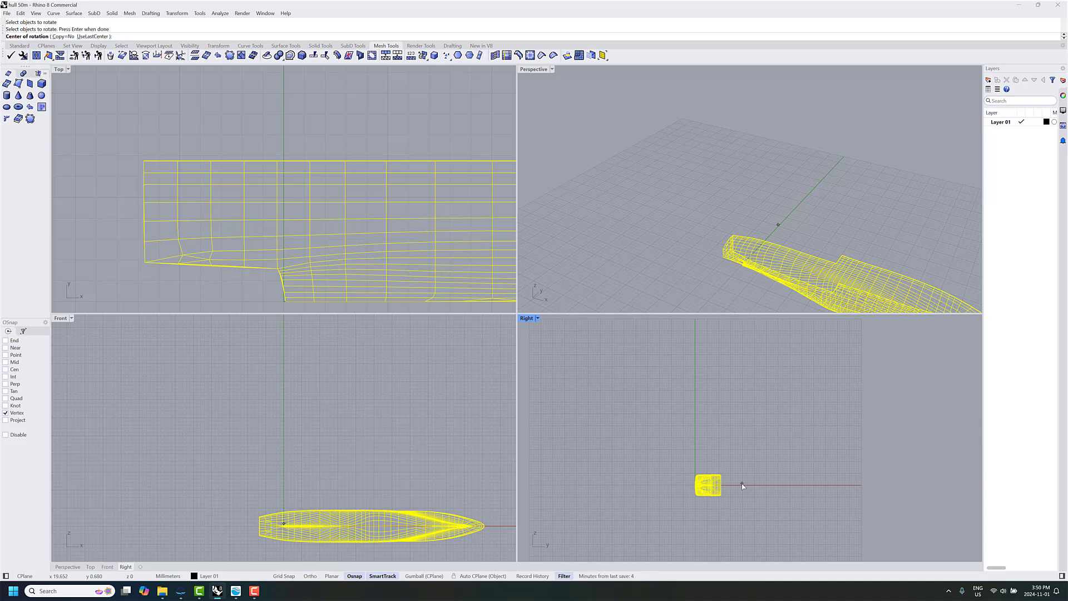
key("Return")
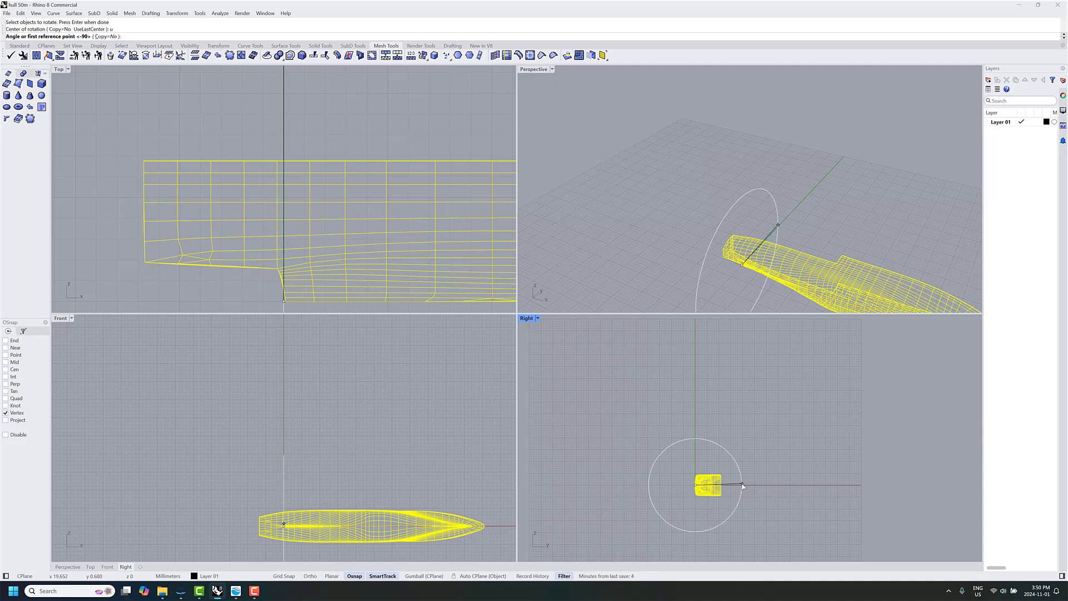
left_click(751, 485)
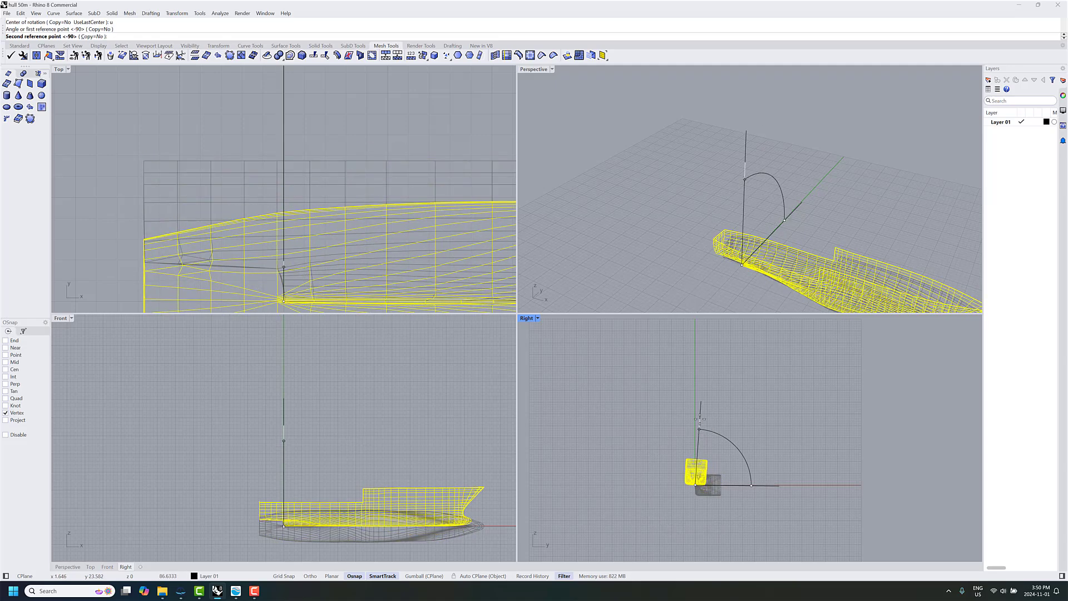
type("90")
key("Return")
key("Escape")
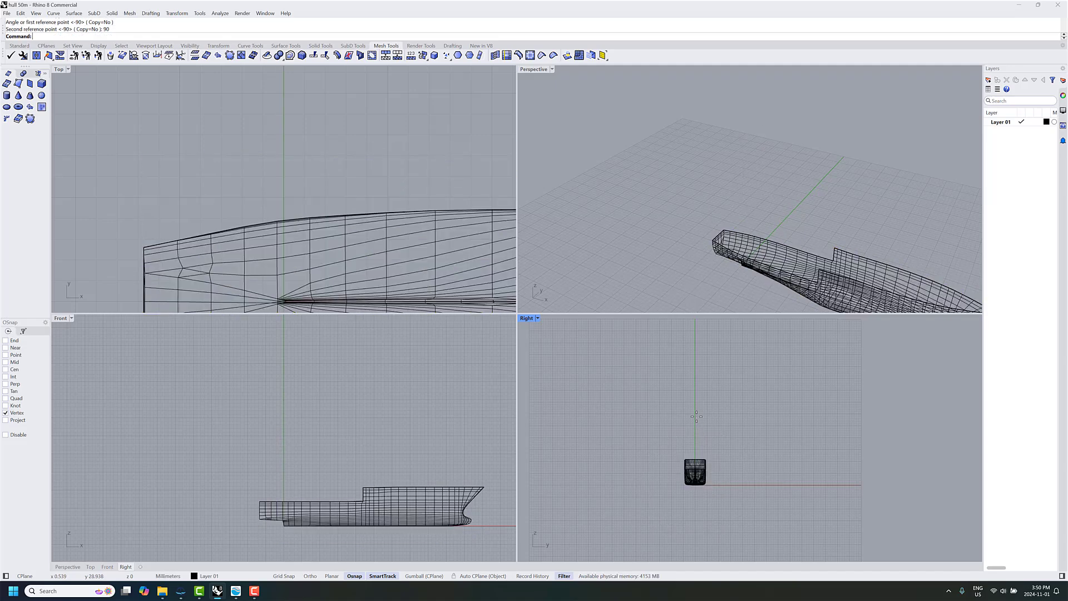
Enlarge the Perspective viewport, showing an elevated view of the whole hull
right_click_drag(753, 237, 773, 254)
right_click_drag(759, 193, 713, 201)
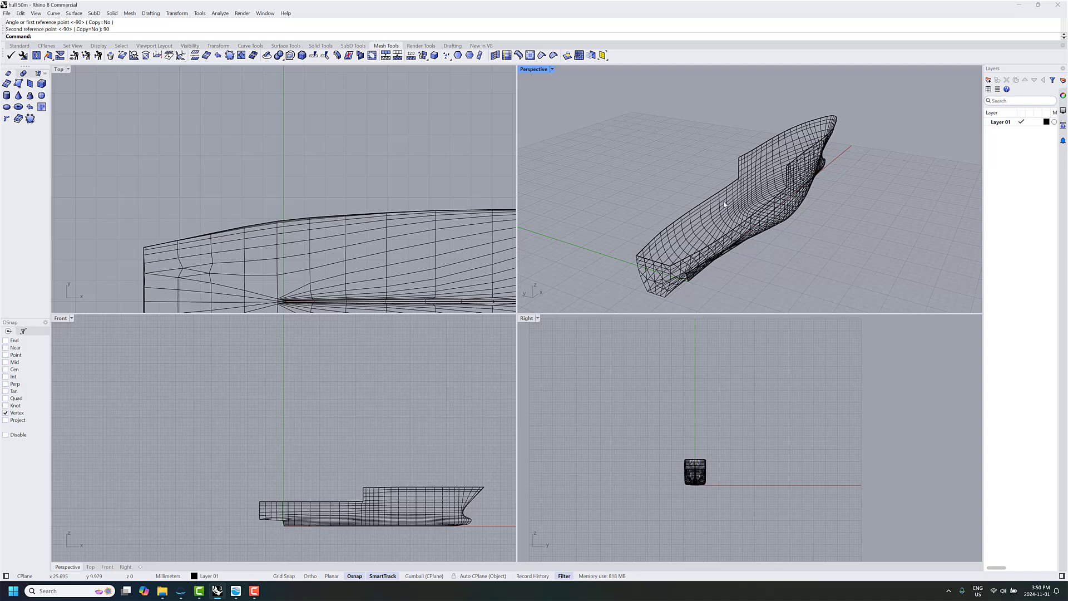
right_click(672, 141)
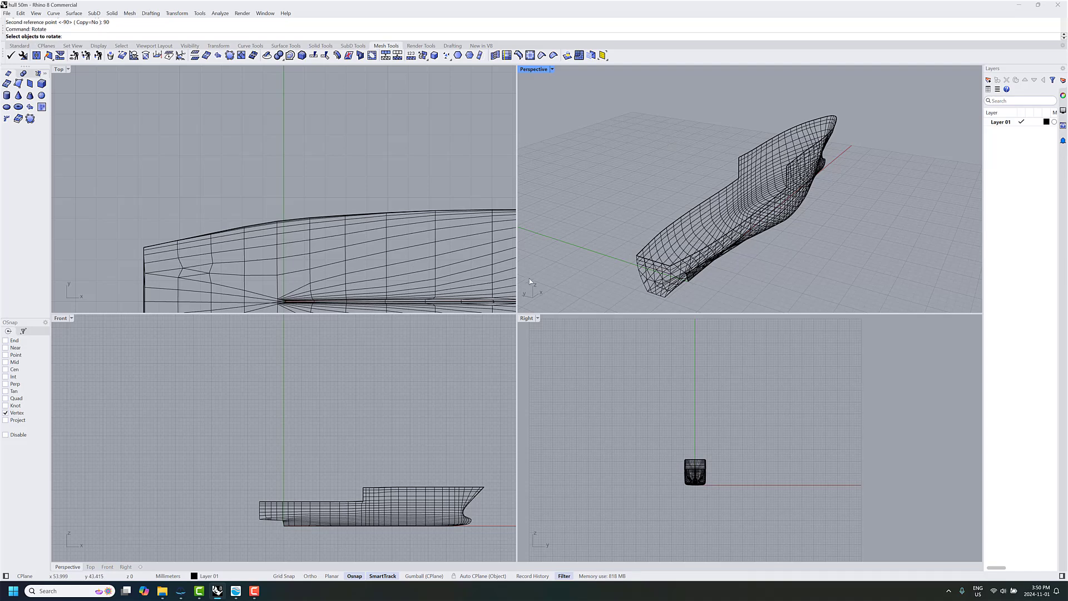
left_click_drag(519, 397, 518, 429)
left_click_drag(448, 407, 413, 401)
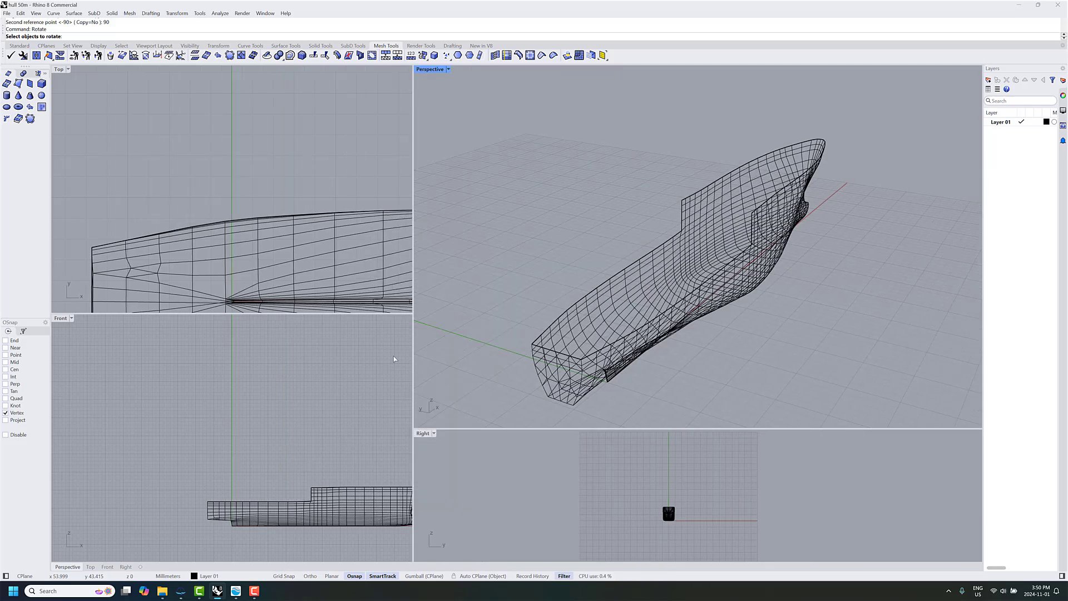
key("Escape")
Switch the Perspective view to Shaded display, revealing the red open interior
middle_click(612, 220)
left_click(612, 218)
mouse_move(615, 221)
right_mouse_down()
mouse_move(620, 231)
mouse_move(660, 220)
mouse_move(604, 219)
mouse_move(618, 223)
mouse_move(612, 267)
mouse_move(584, 317)
right_mouse_up()
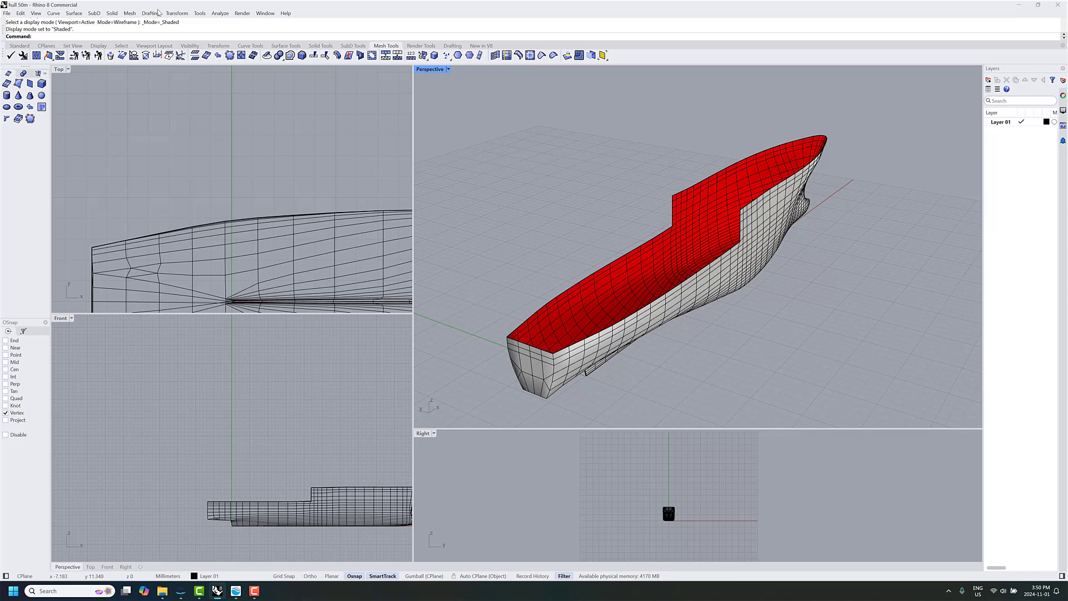
left_click(130, 13)
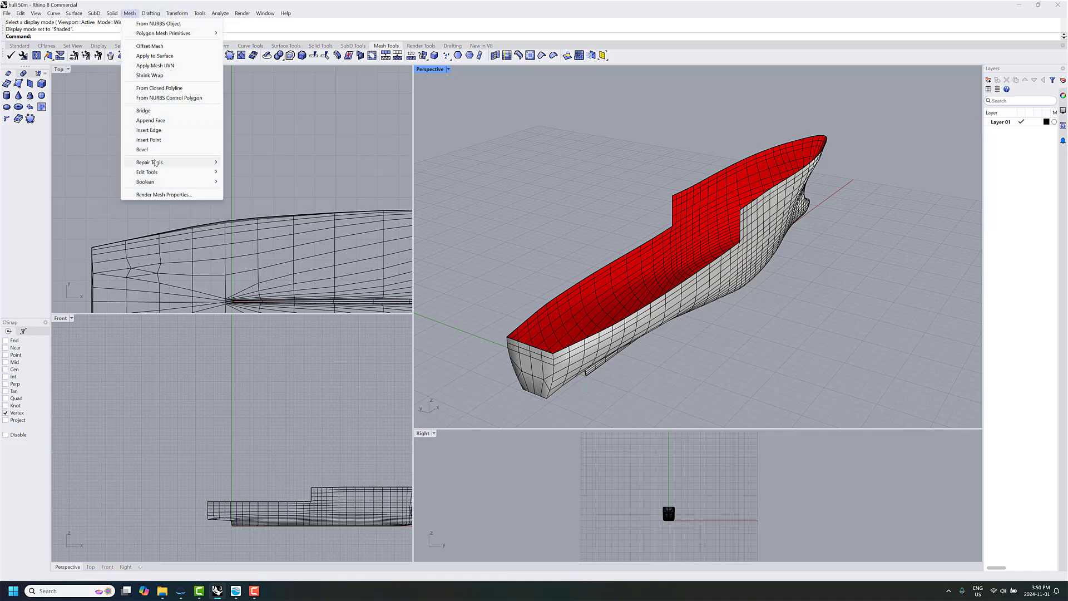
mouse_move(155, 163)
left_click(253, 176)
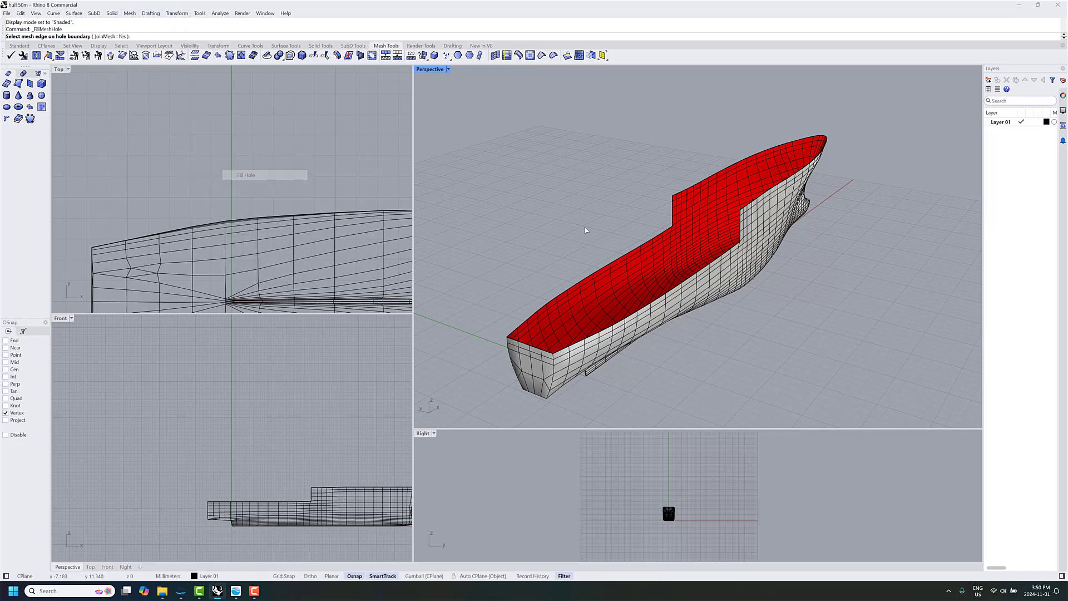
left_click(647, 245)
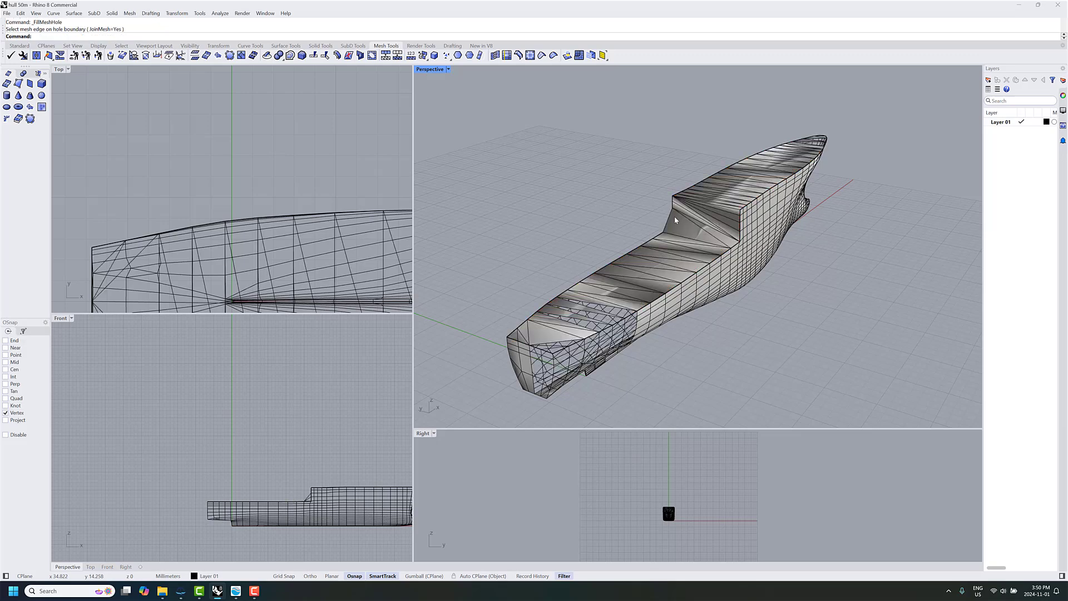
right_click_drag(675, 216, 577, 247)
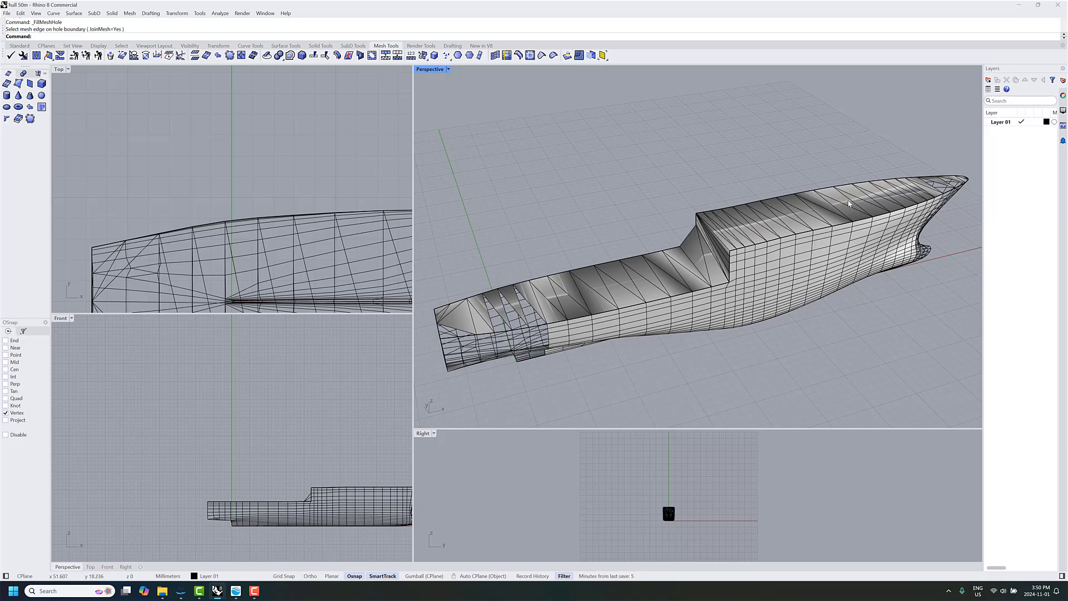
right_click_drag(848, 204, 643, 301)
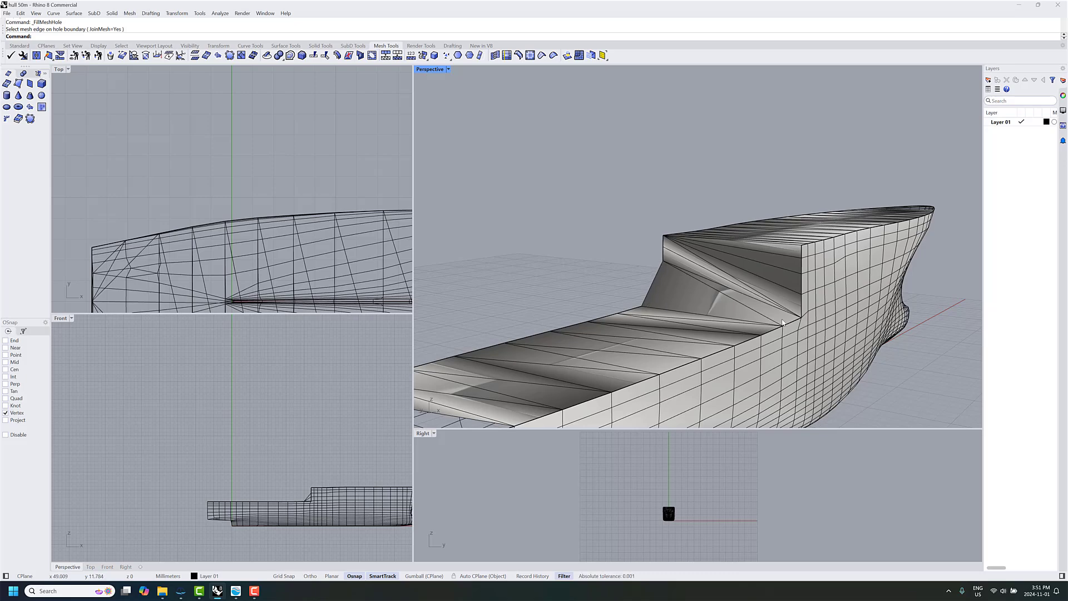
right_click_drag(792, 319, 773, 259)
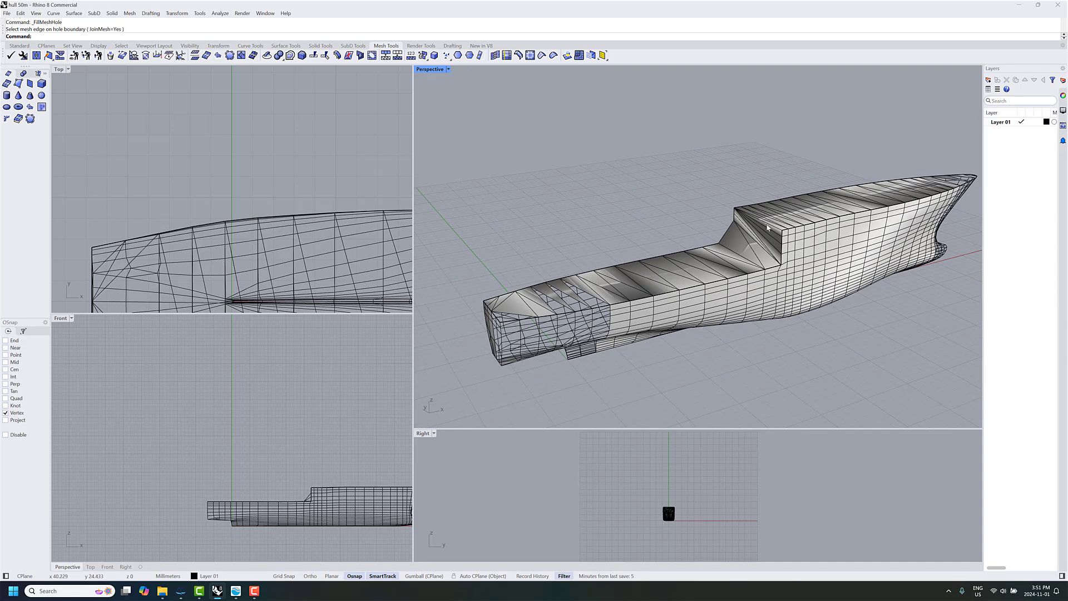
key("ctrl+z")
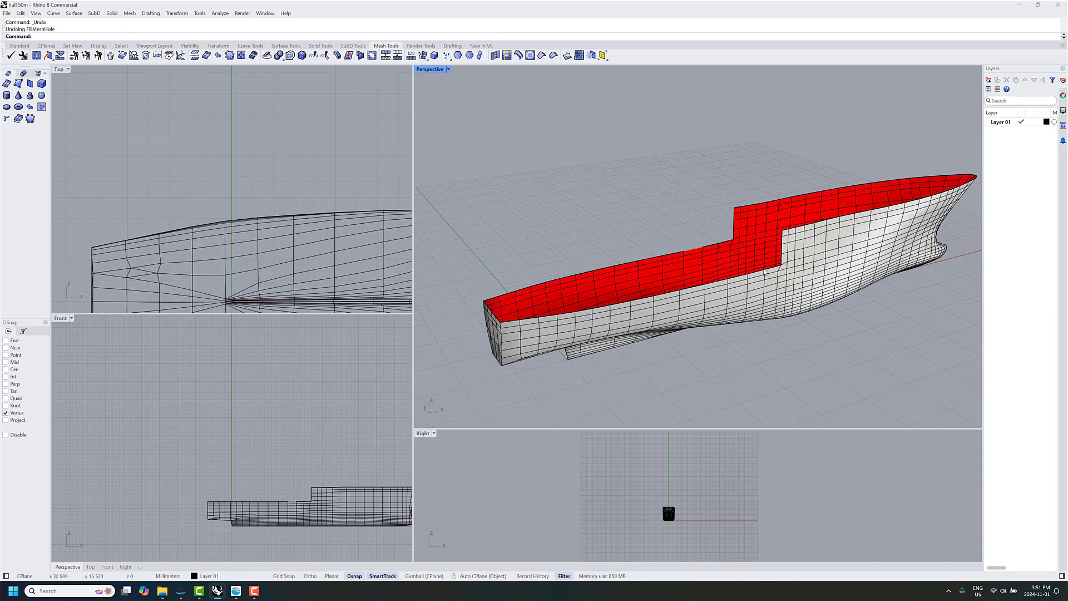
right_click_drag(780, 275, 633, 240)
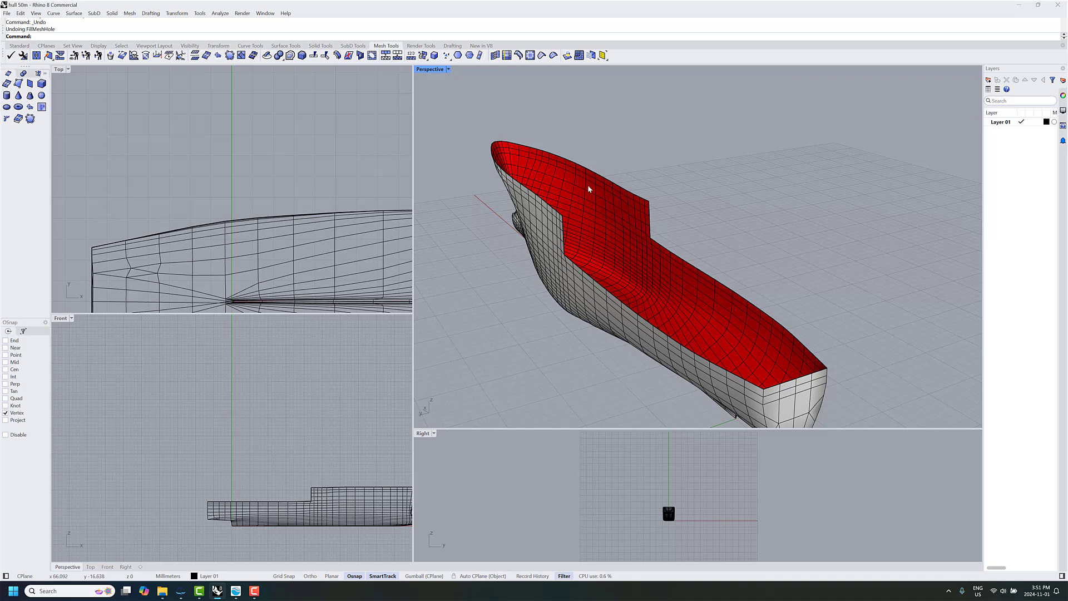
Start a mesh Bridge (br) and pick the three edges of the first boundary at the deck step
scroll(590, 187, "up", 2)
right_click_drag(663, 291, 697, 235)
scroll(680, 232, "up", 2)
type("br")
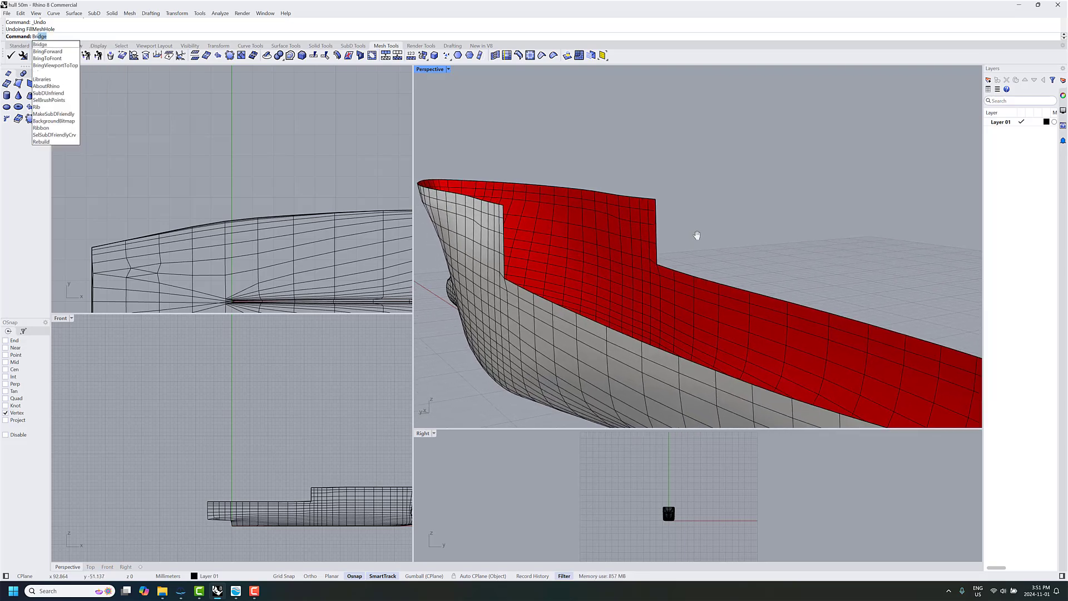
key("Return")
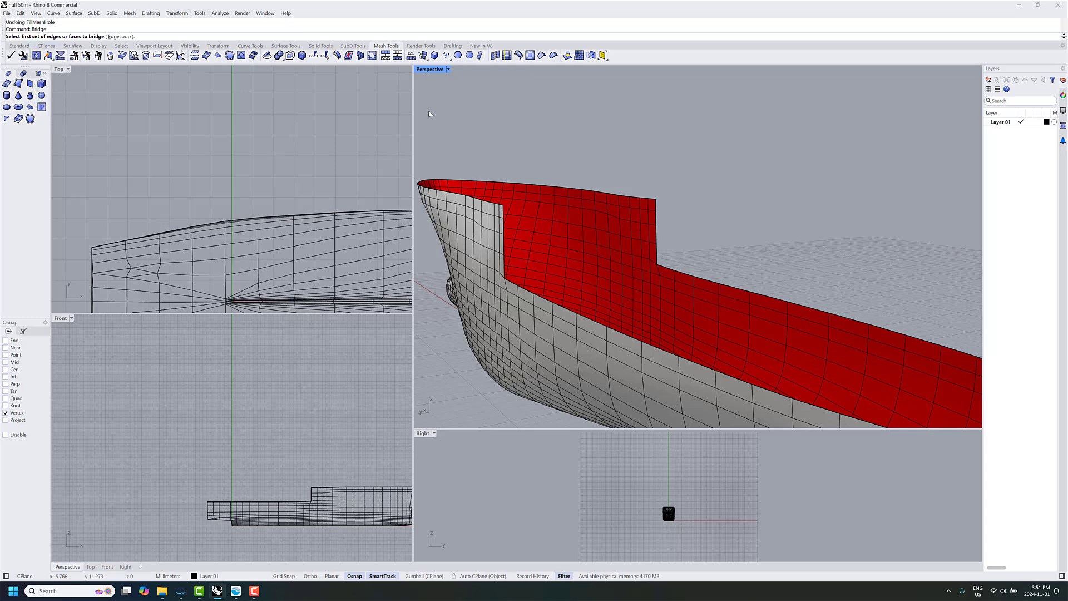
left_click(659, 256)
left_click(658, 237)
left_click(657, 218)
key("Return")
Pick the three edges of the second boundary on the other side of the step
right_click_drag(657, 210, 663, 231)
left_click(633, 261)
left_click(634, 248)
left_click(633, 229)
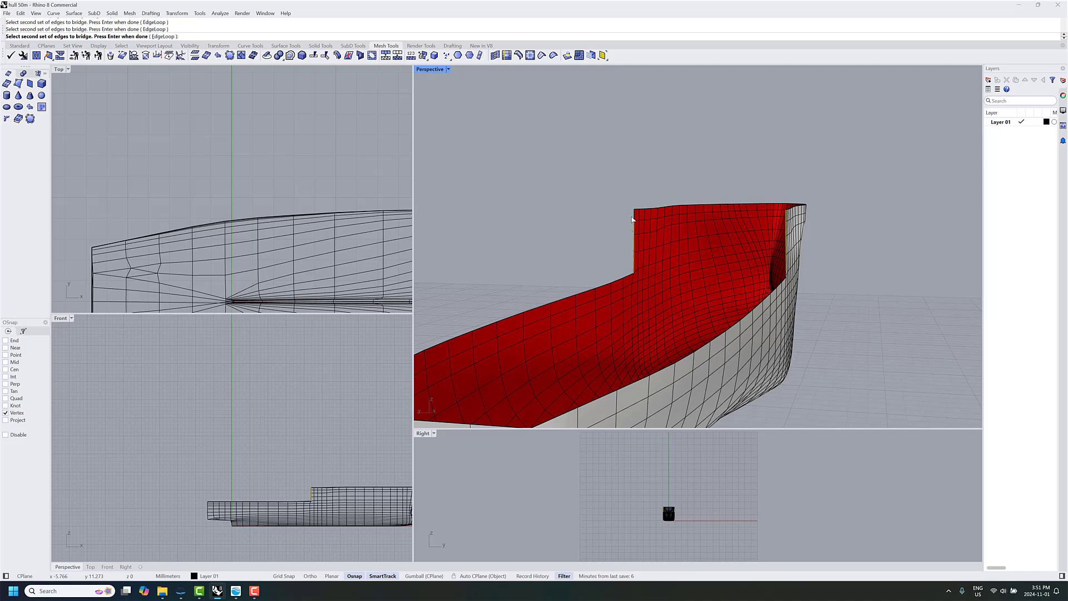
key("Return")
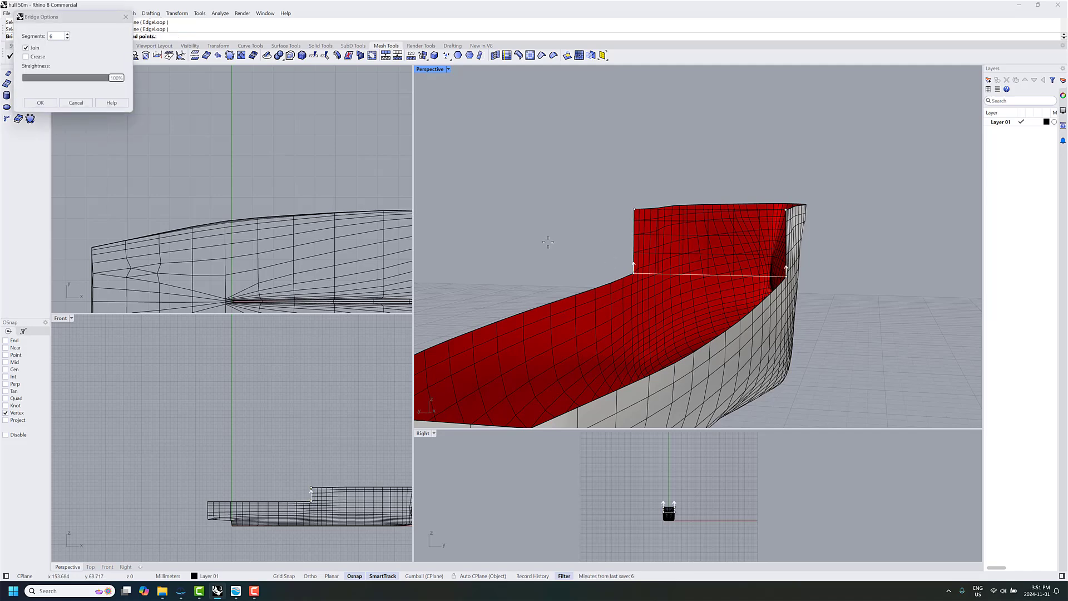
Set the bridge to 6 segments with Join on and create the step wall
right_click_drag(601, 232, 442, 238)
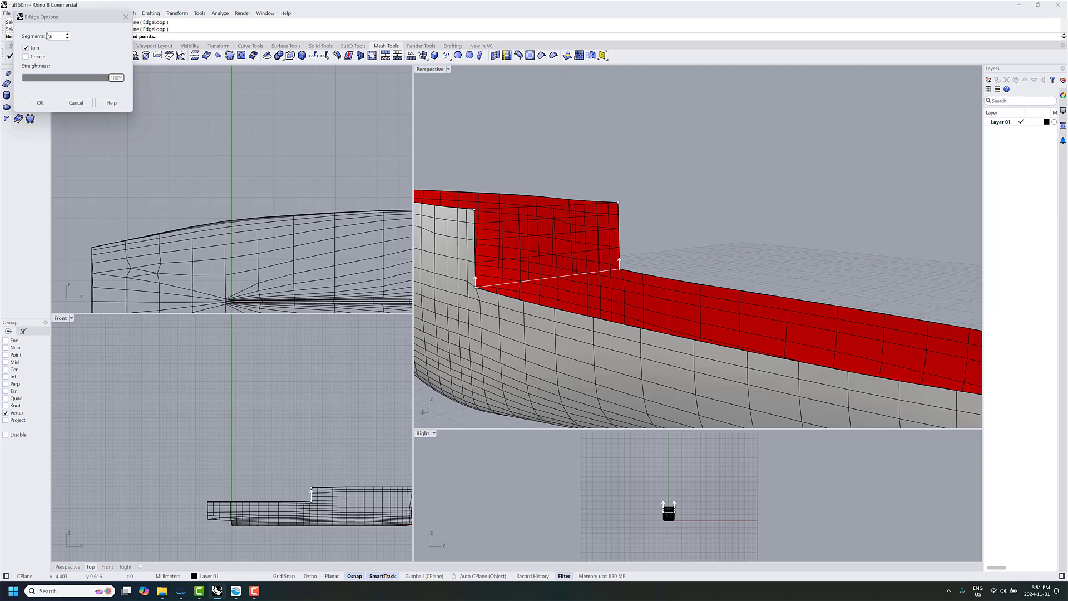
left_click(68, 34)
left_click(67, 38)
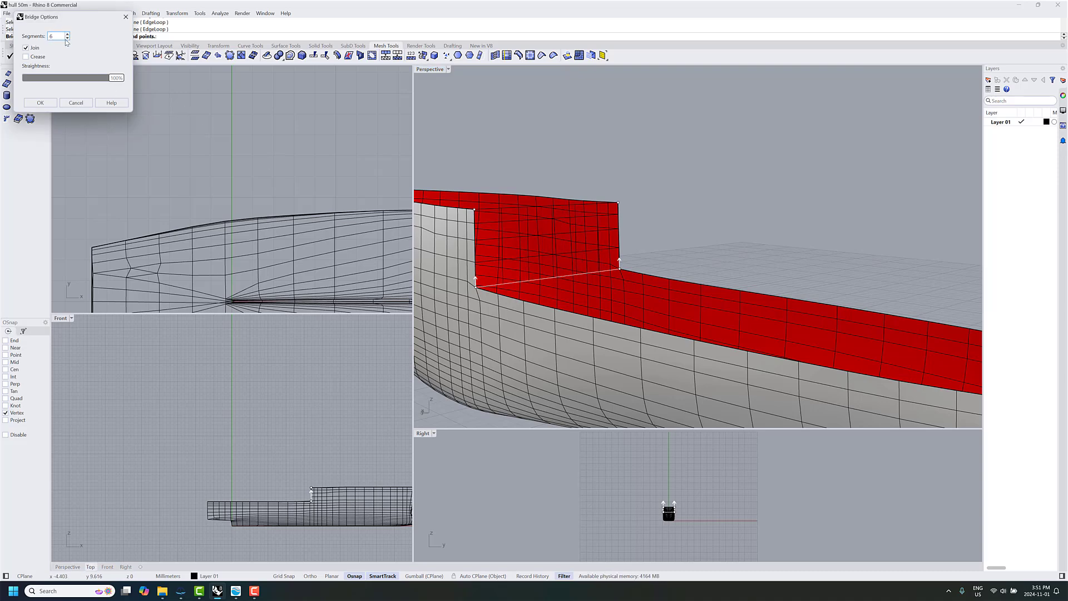
left_click(68, 35)
left_click(67, 35)
left_click(67, 35)
left_click(67, 39)
left_click(68, 38)
left_click(67, 38)
left_click(558, 256)
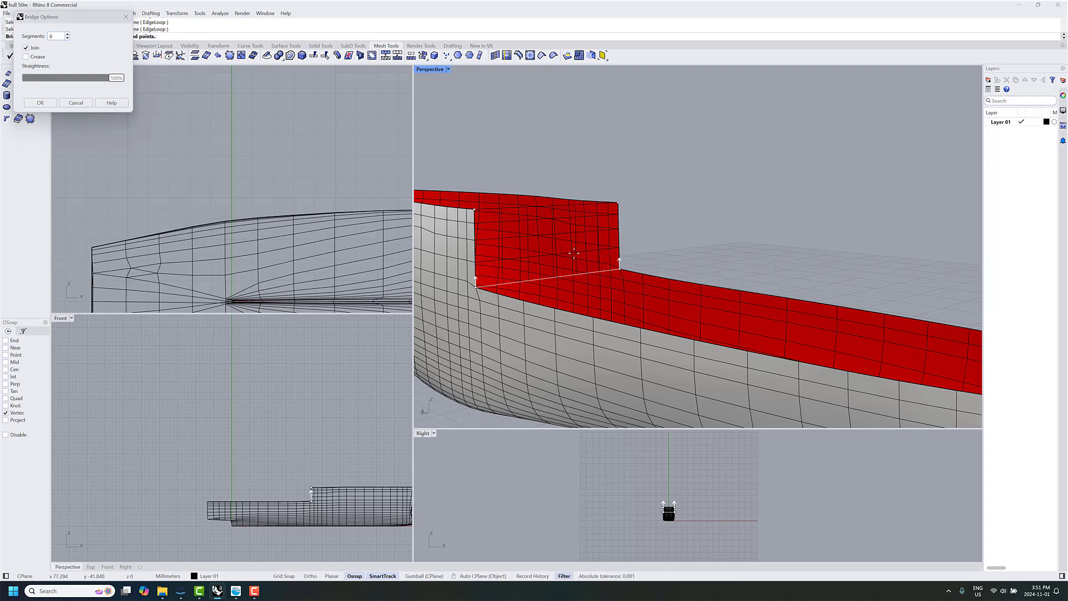
right_click_drag(551, 254, 694, 248)
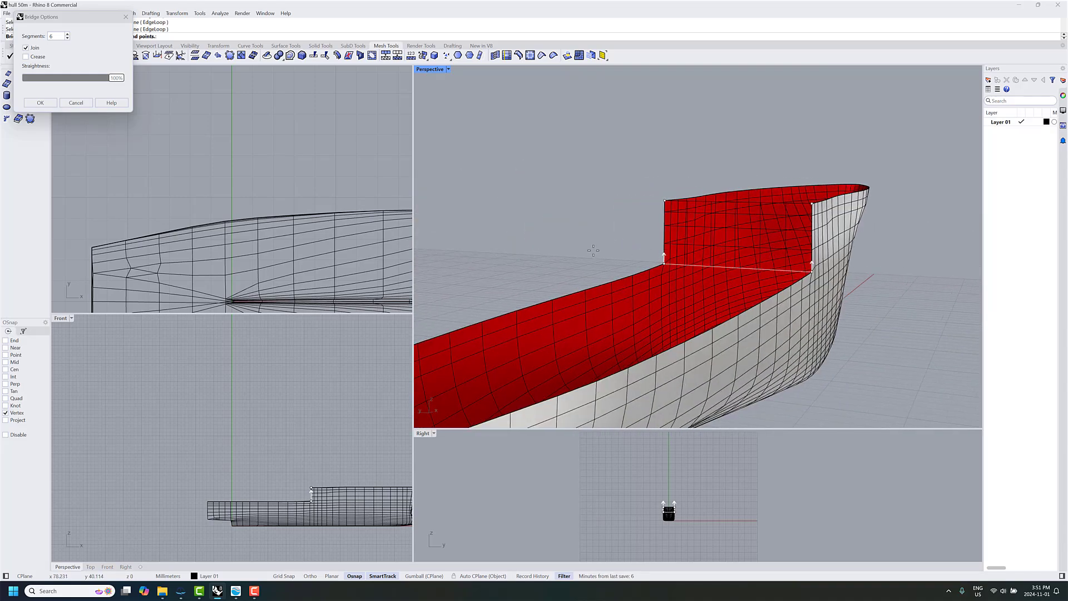
mouse_move(609, 248)
right_mouse_down()
mouse_move(615, 241)
mouse_move(595, 249)
right_mouse_up()
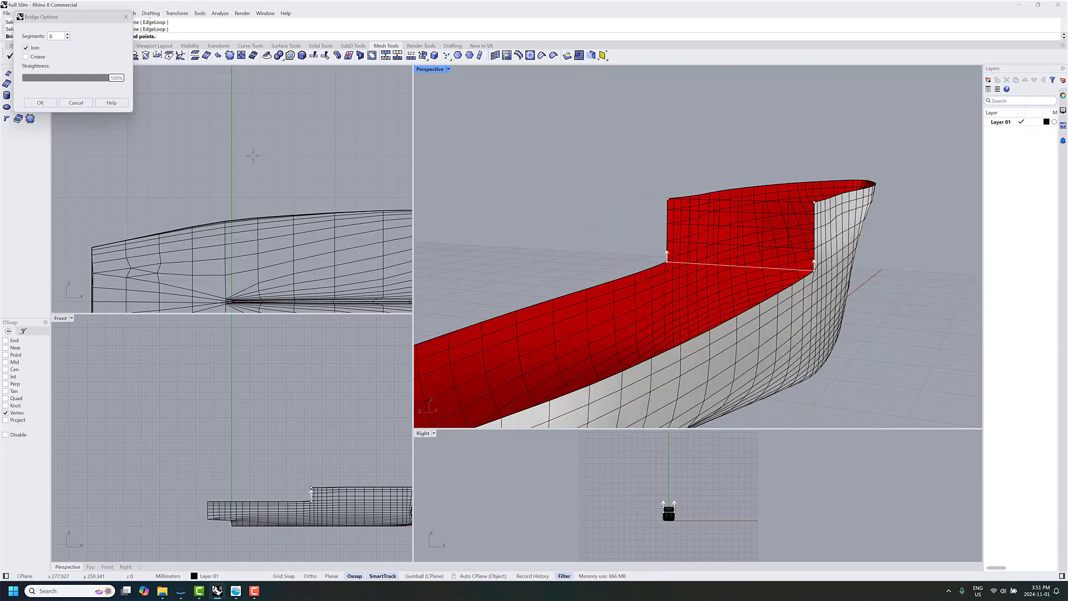
left_click(62, 36)
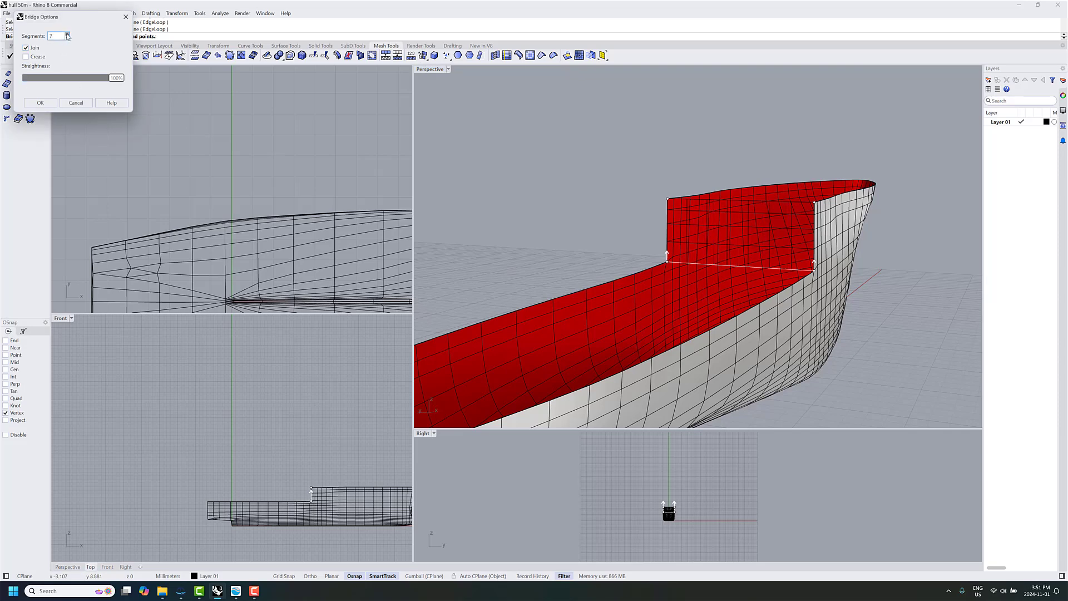
left_click(40, 103)
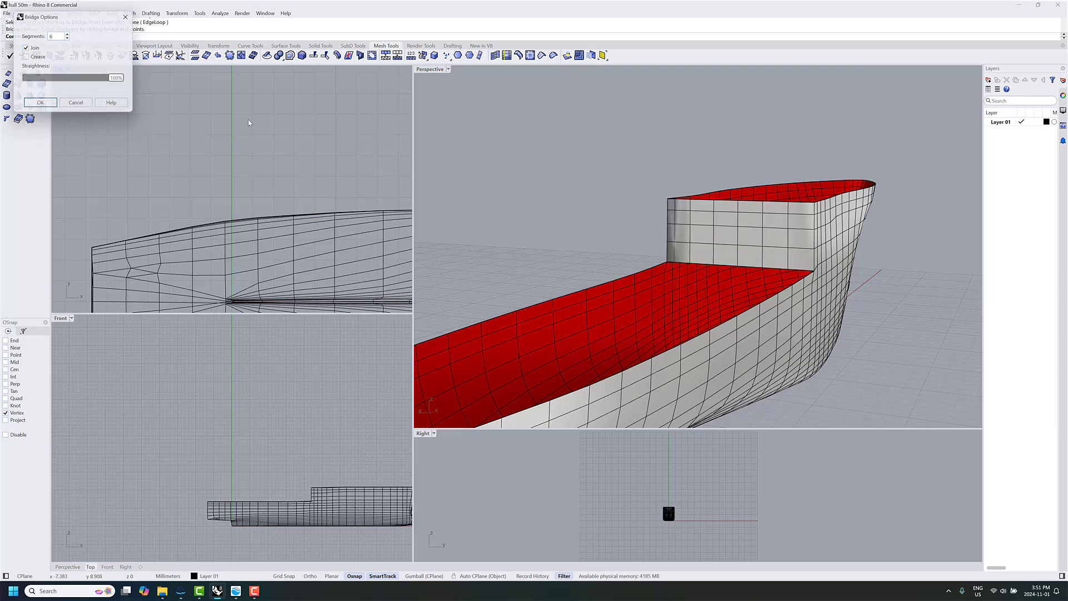
right_click_drag(612, 244, 634, 200)
scroll(612, 229, "down", 3)
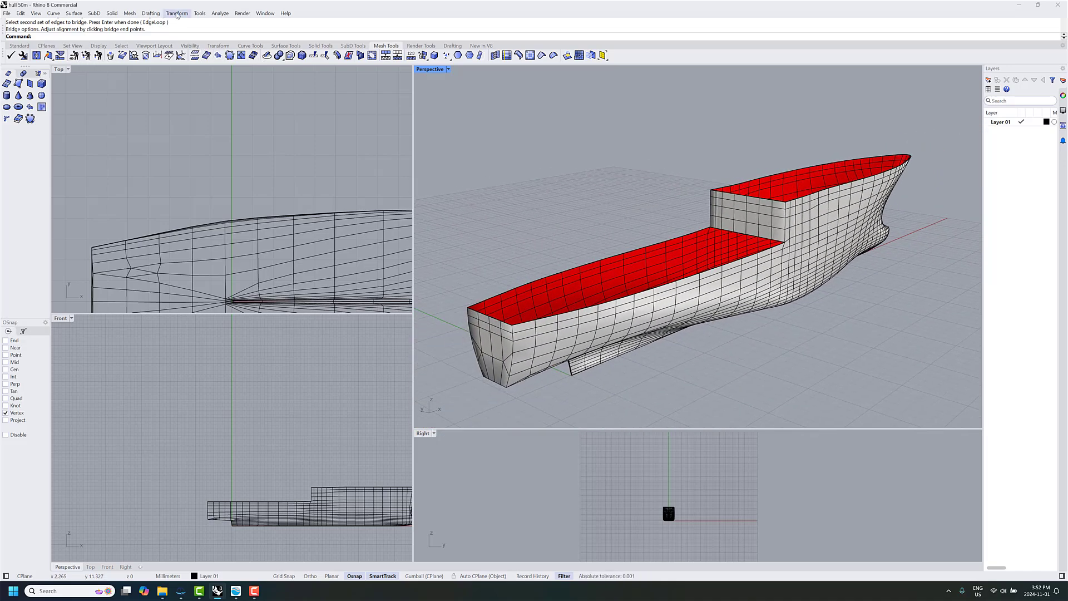
Fill the holes in the lower deck and the raised forward deck with Fill Hole
left_click(132, 14)
mouse_move(158, 162)
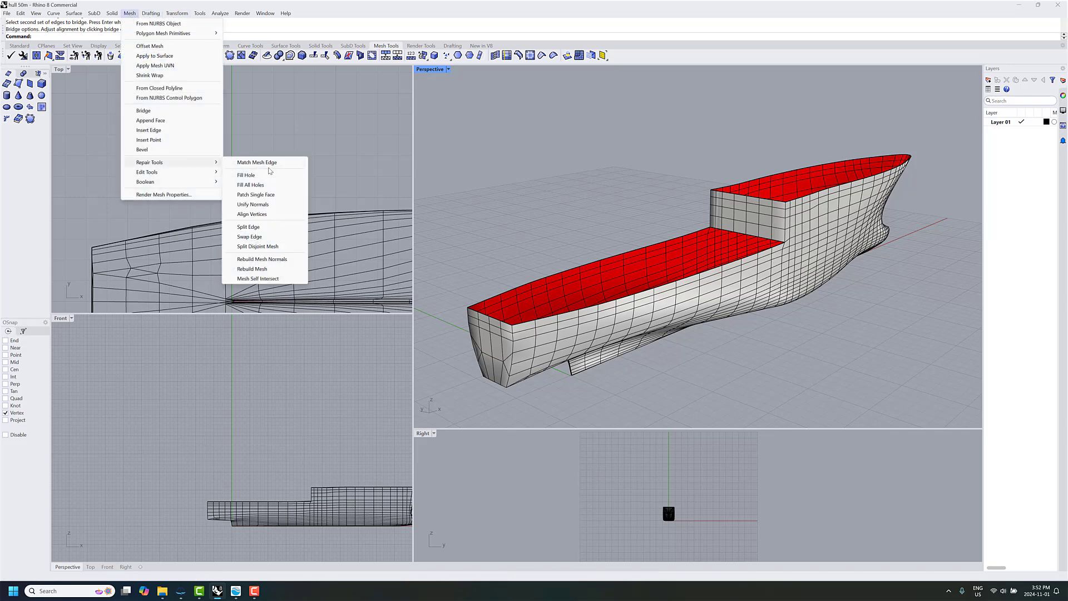
left_click(269, 176)
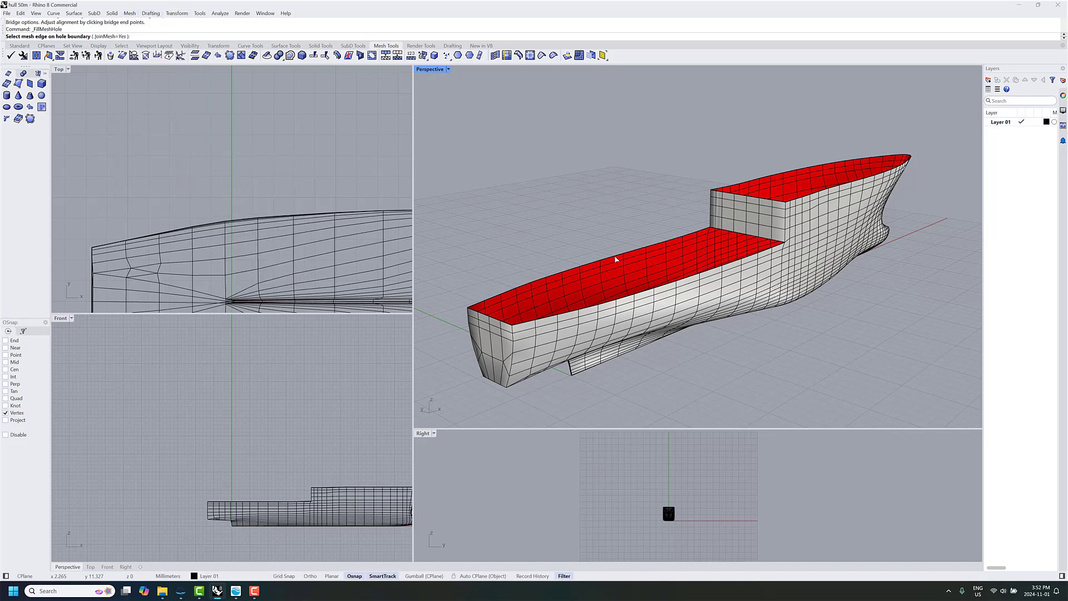
left_click(614, 256)
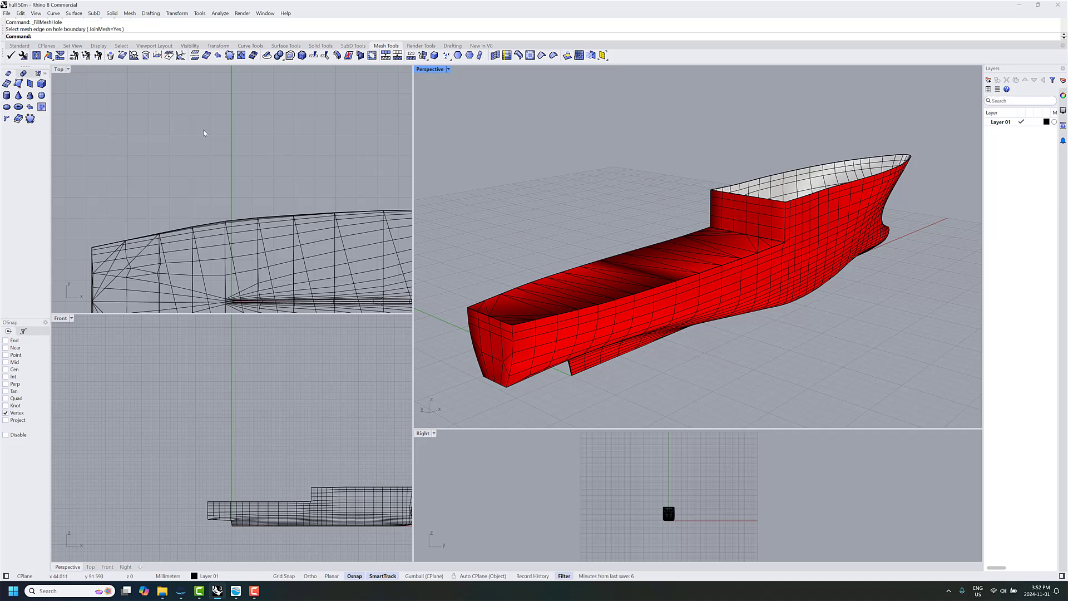
left_click(130, 13)
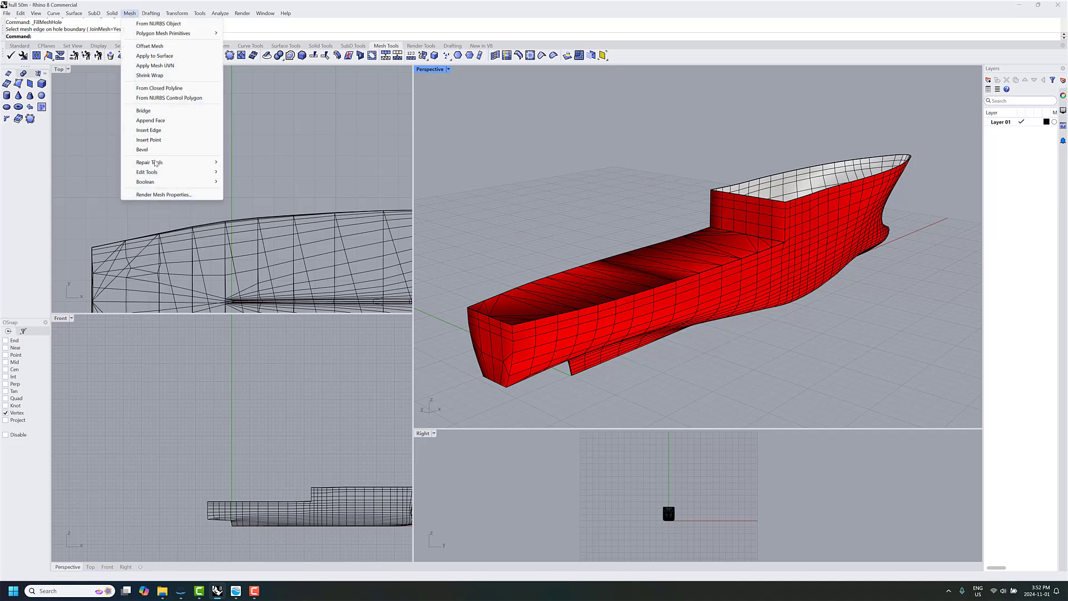
mouse_move(157, 163)
left_click(270, 176)
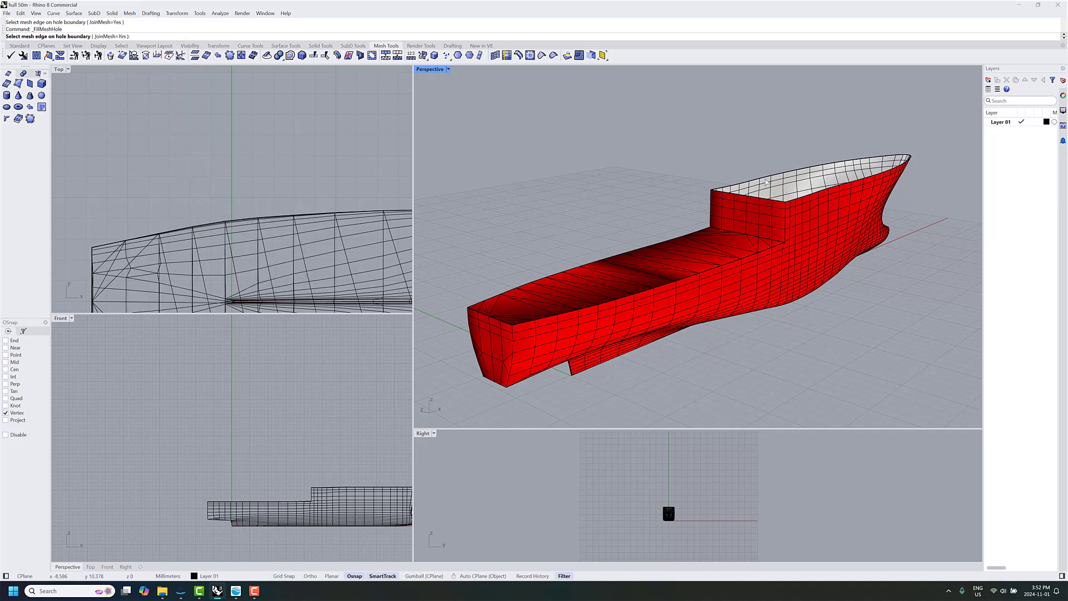
left_click(767, 180)
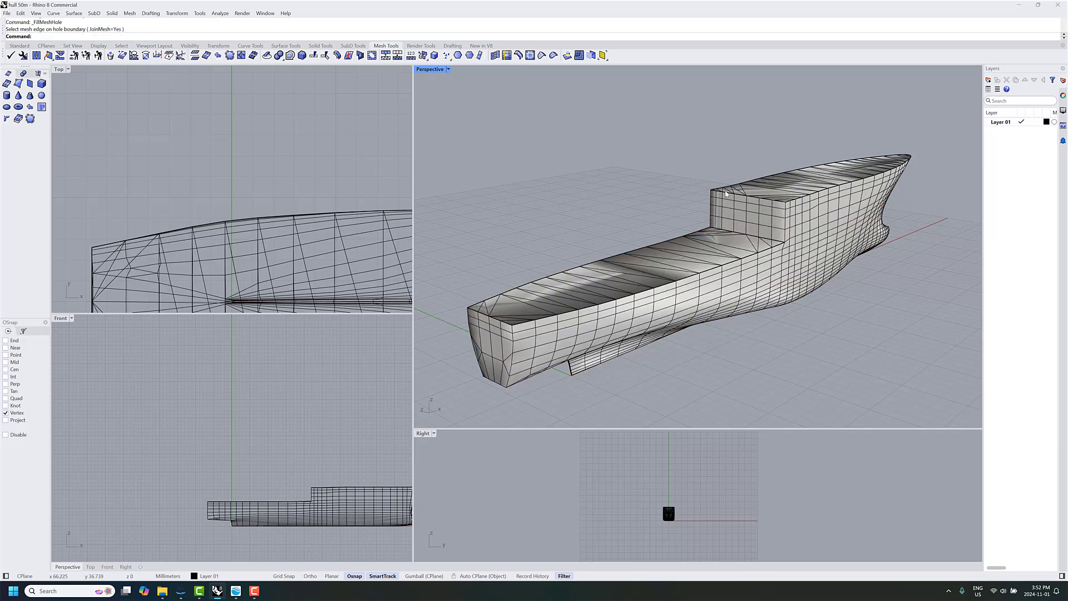
Select the closed hull mesh and rebuild its mesh normals
right_click_drag(660, 200, 630, 203)
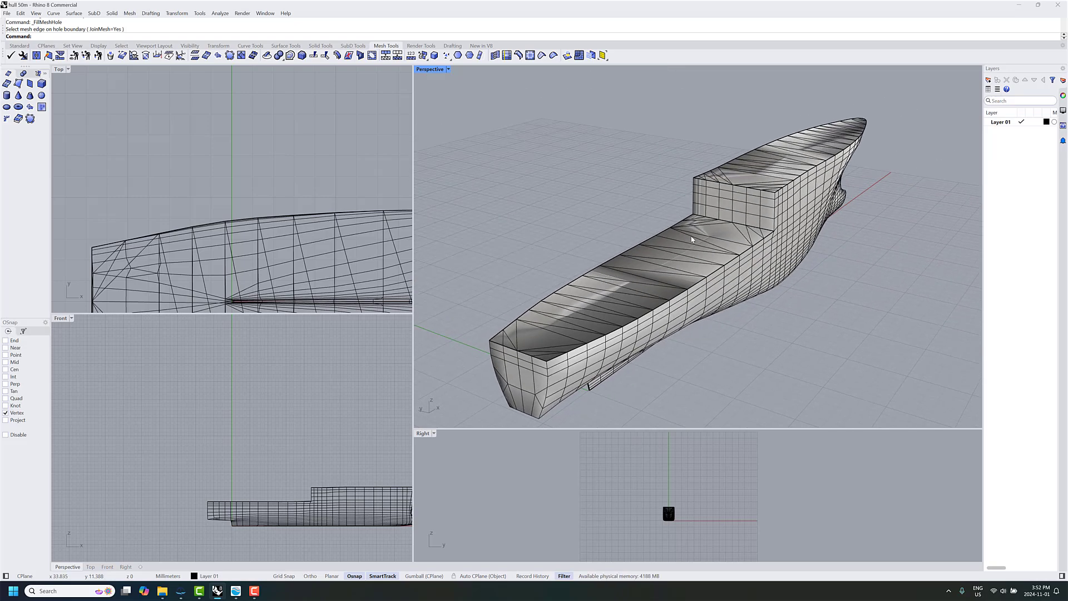
right_click_drag(653, 248, 686, 286)
left_click(686, 285)
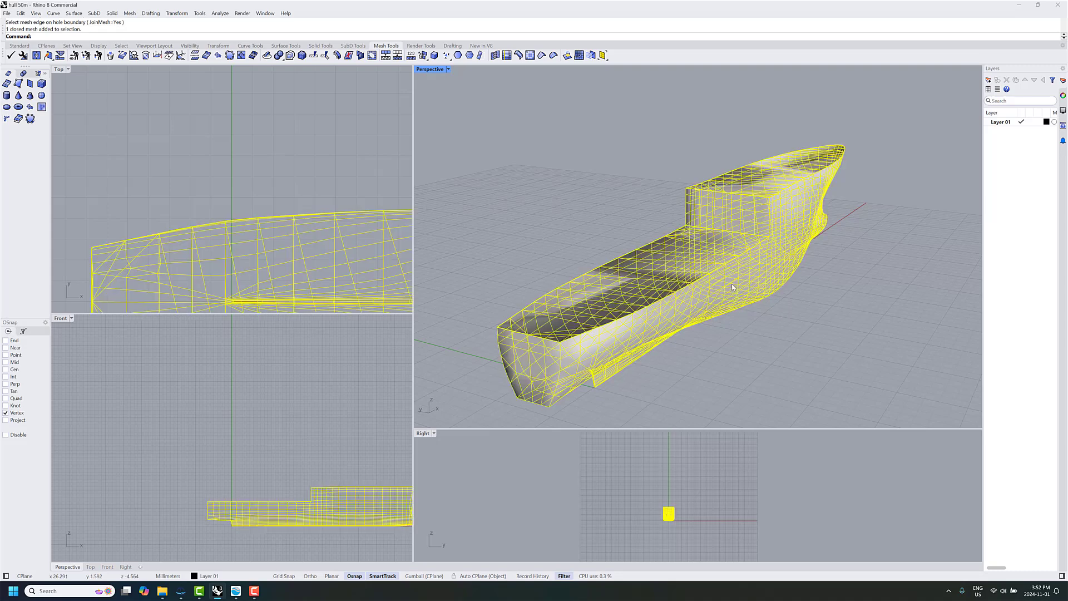
left_click(84, 58)
Inspect the triangulated deck caps from several angles, then select the closed hull mesh
right_click_drag(538, 329, 495, 282)
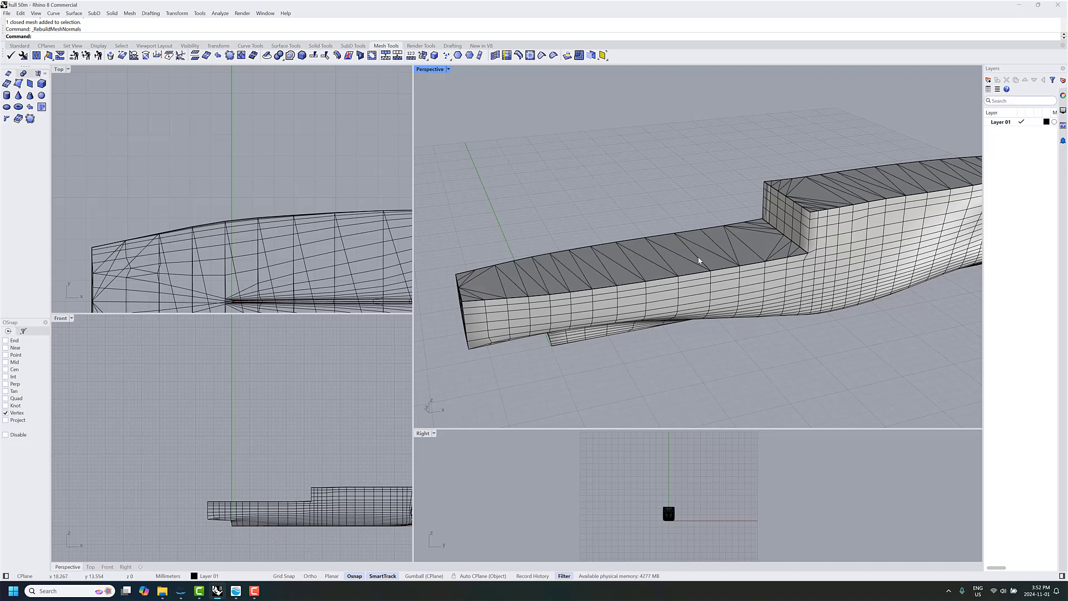
scroll(751, 262, "down", 5)
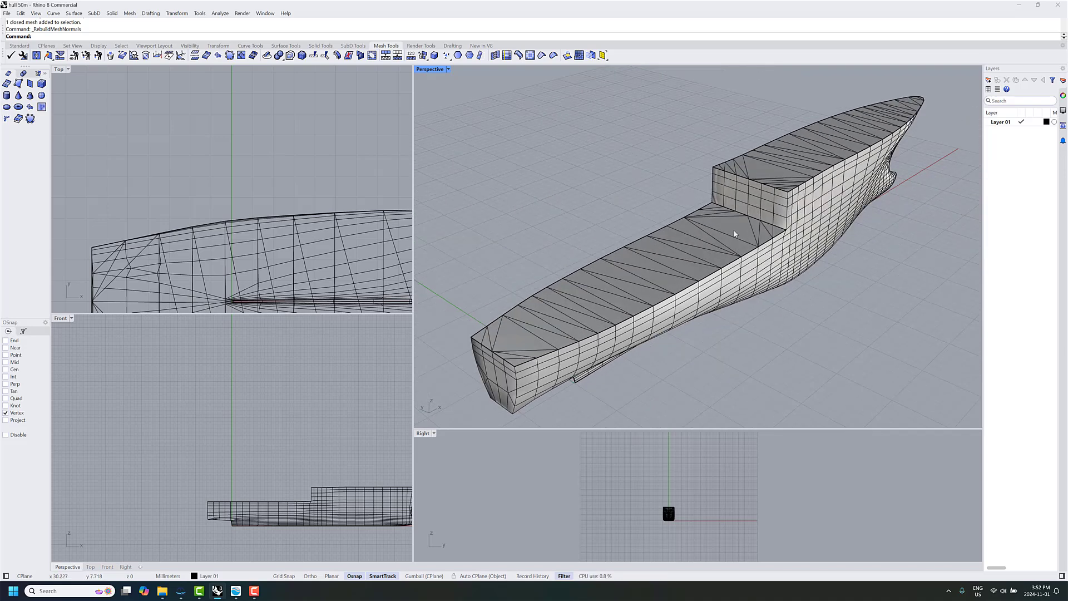
scroll(599, 286, "up", 4)
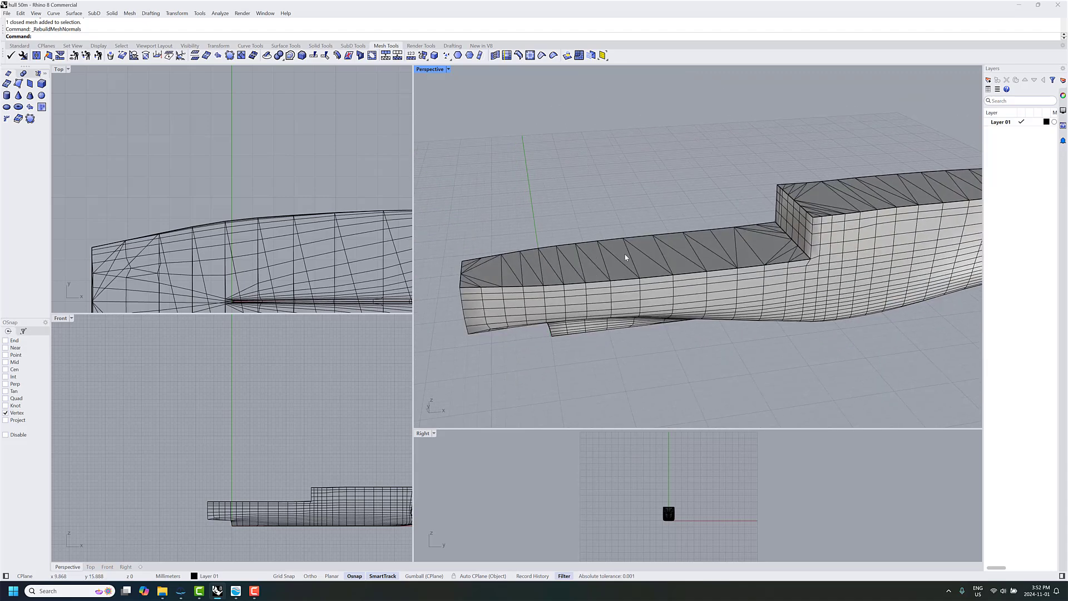
scroll(624, 257, "down", 4)
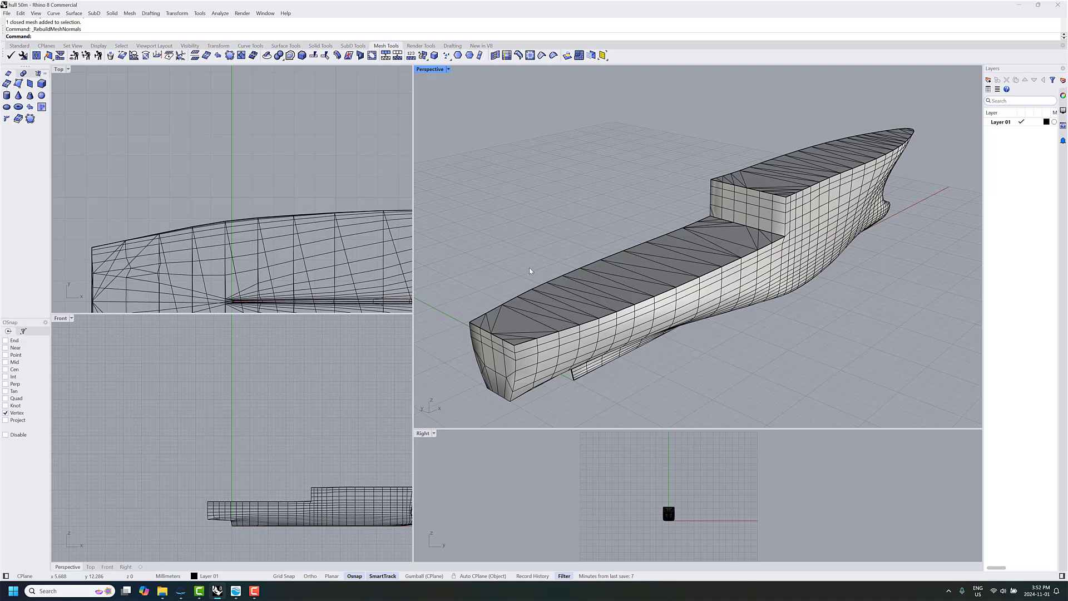
left_click(749, 243)
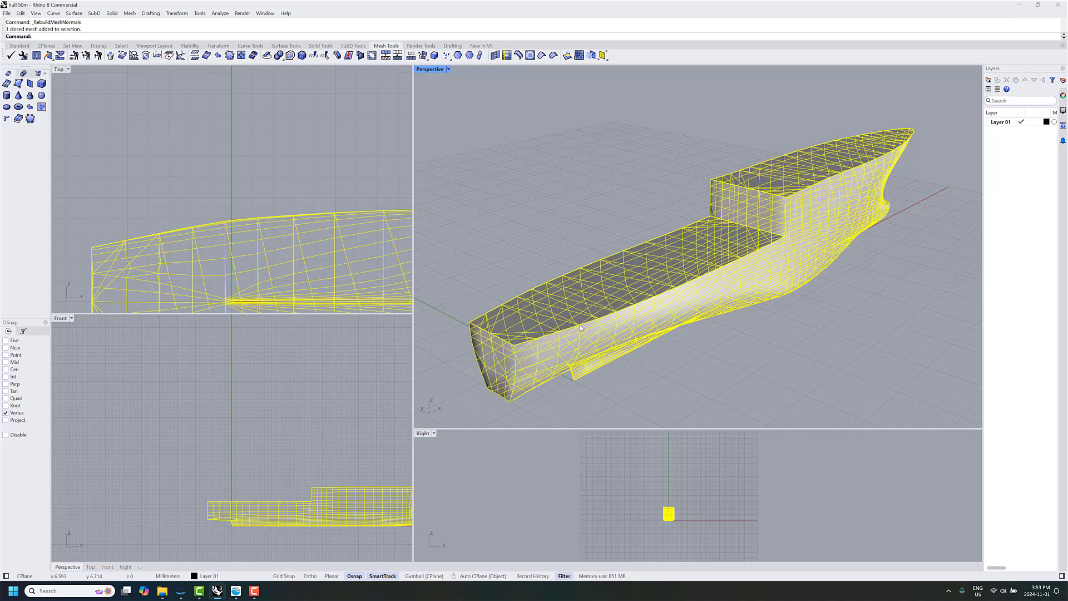
Explode the hull into its three separate meshes and check the lower deck piece
left_click(20, 45)
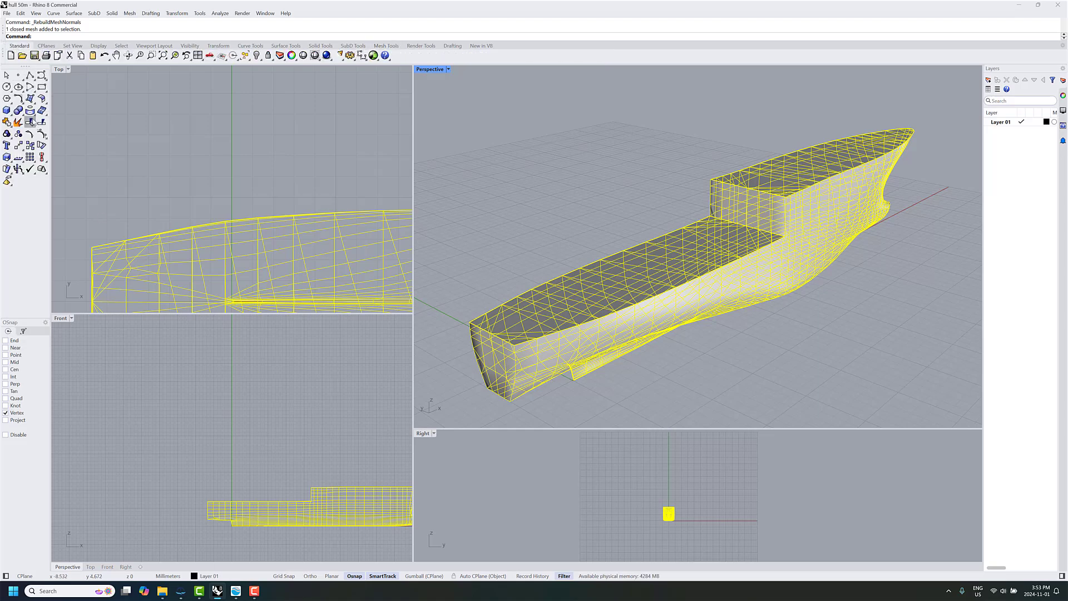
left_click(18, 122)
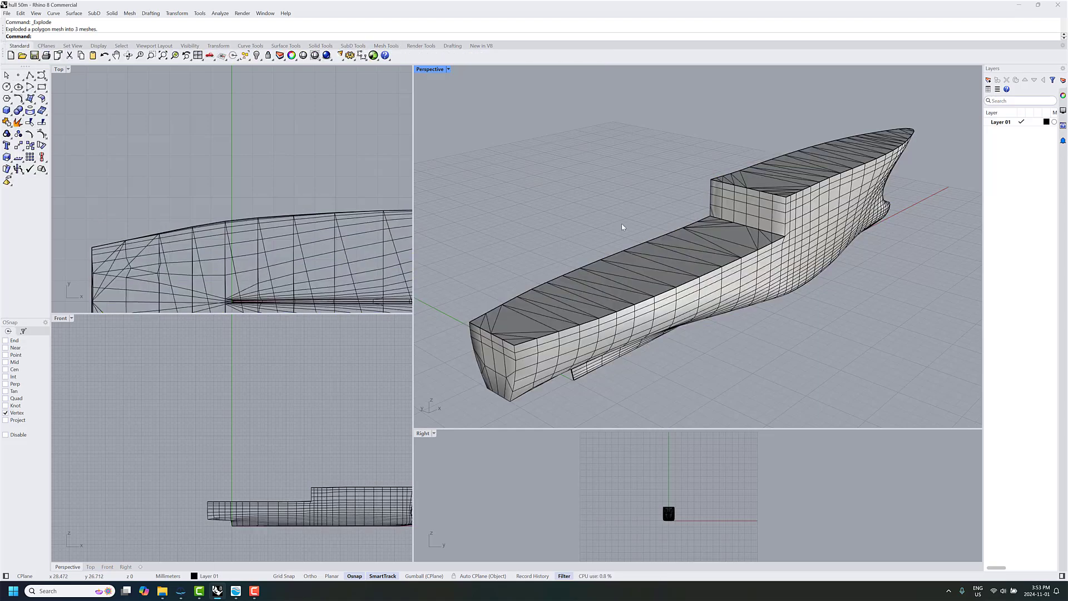
left_click(668, 267)
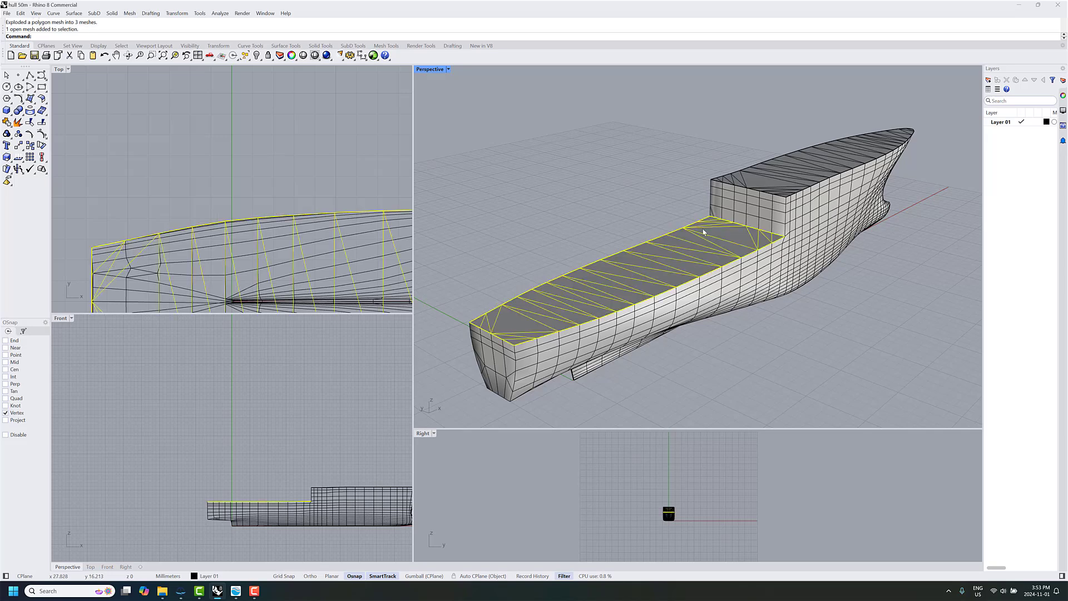
left_click(755, 176)
left_click(632, 203)
left_click(623, 266)
key("Escape")
Run QuadRemesh on the lower deck mesh with Target Quad Count 50
type("QuadRemesh")
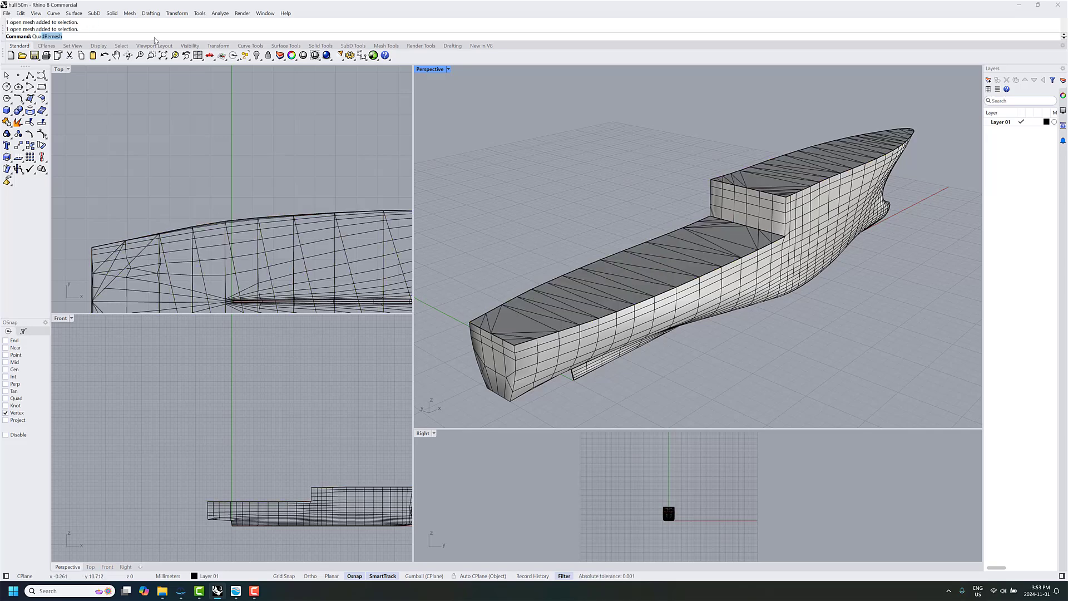
key("Return")
left_click(614, 282)
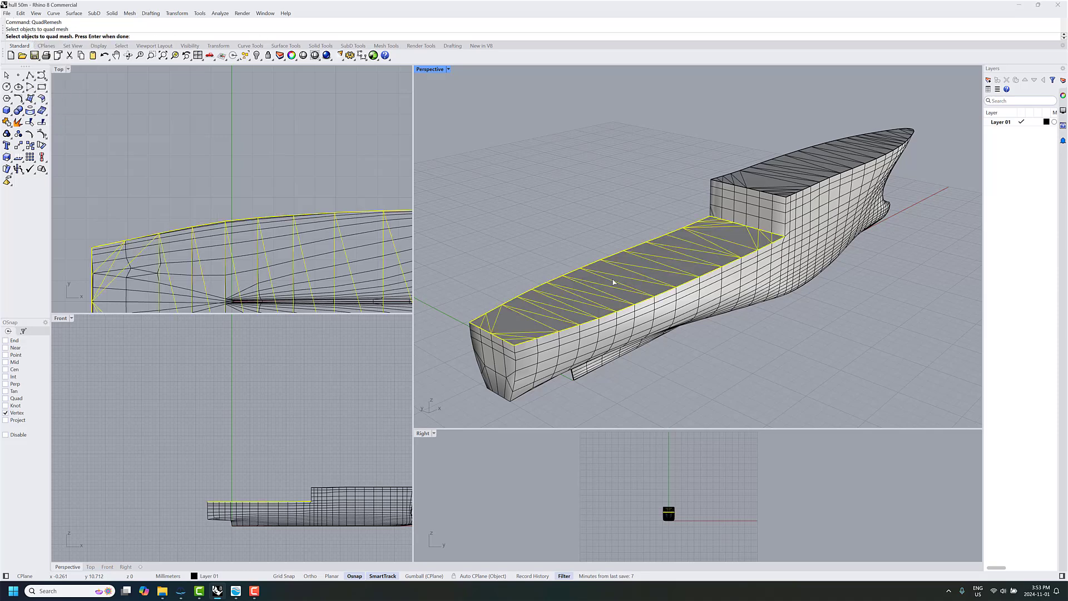
key("Return")
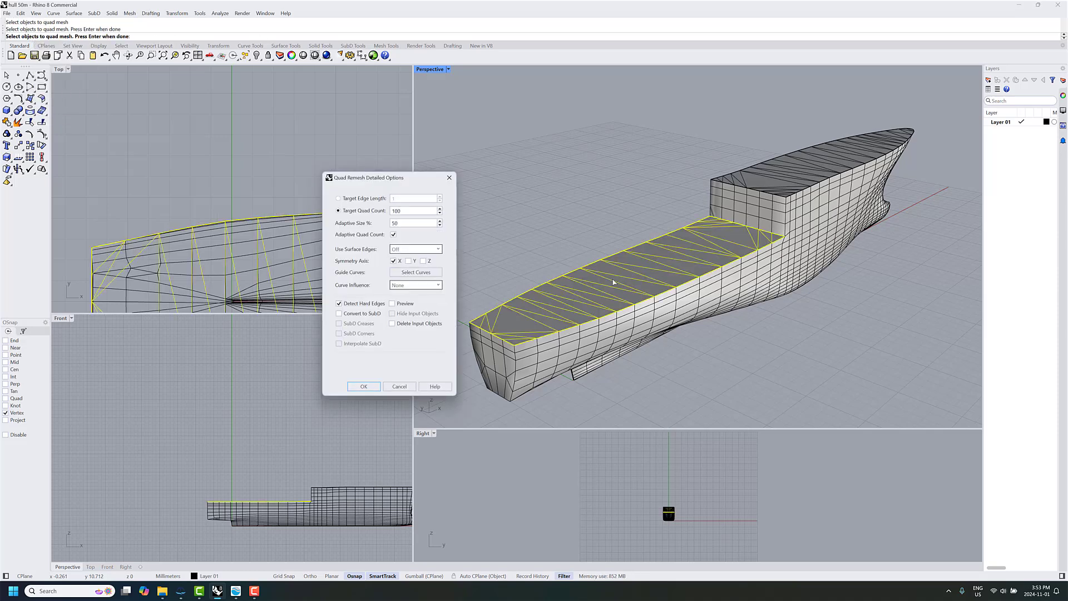
double_click(402, 211)
type("50")
right_click_drag(546, 262, 701, 335)
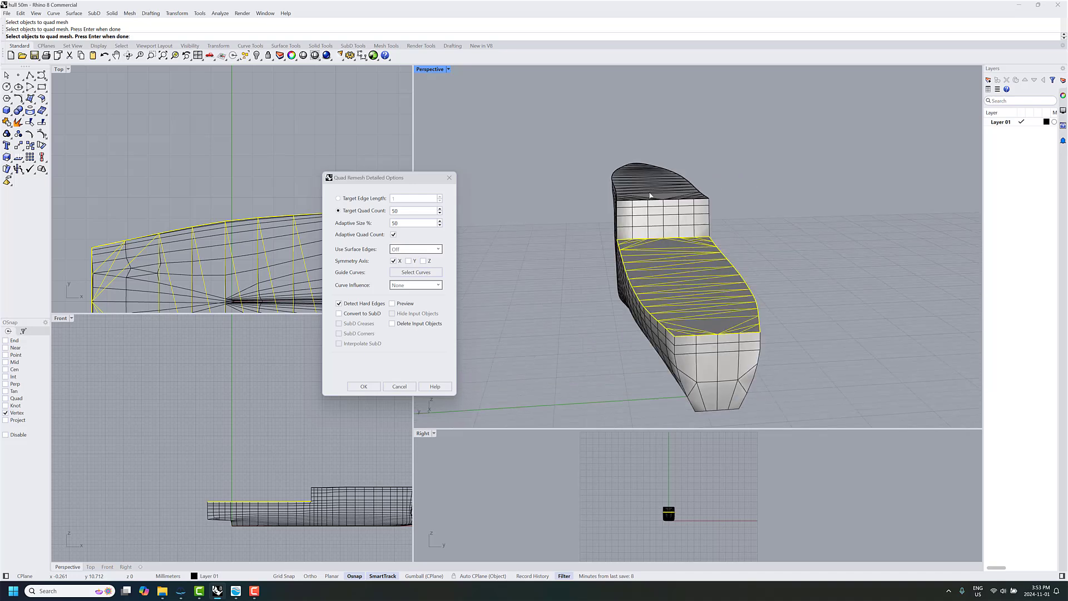
right_click_drag(650, 193, 653, 332)
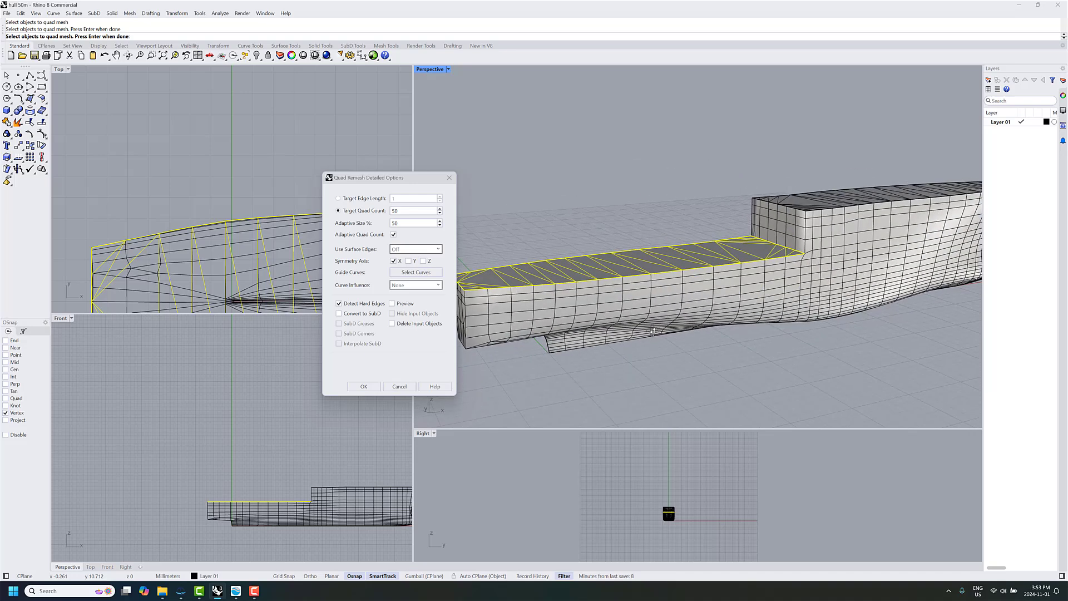
Preview the aft deck remesh at 50 target quads (52 faces), hide the original mesh, and accept it
left_click(411, 306)
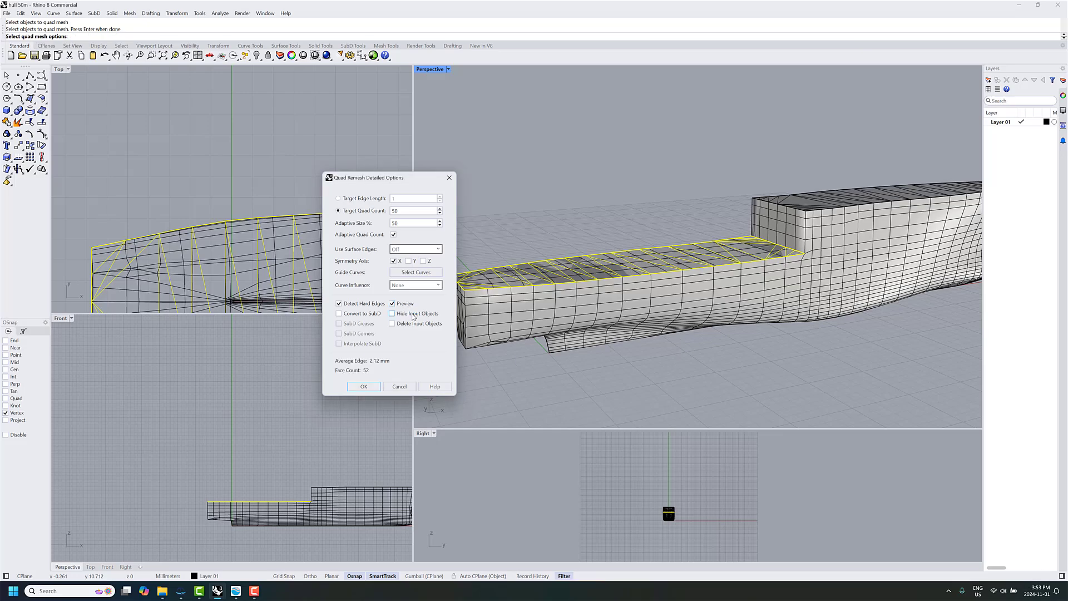
left_click(392, 313)
right_click_drag(556, 231, 607, 324)
right_click_drag(685, 299, 734, 252)
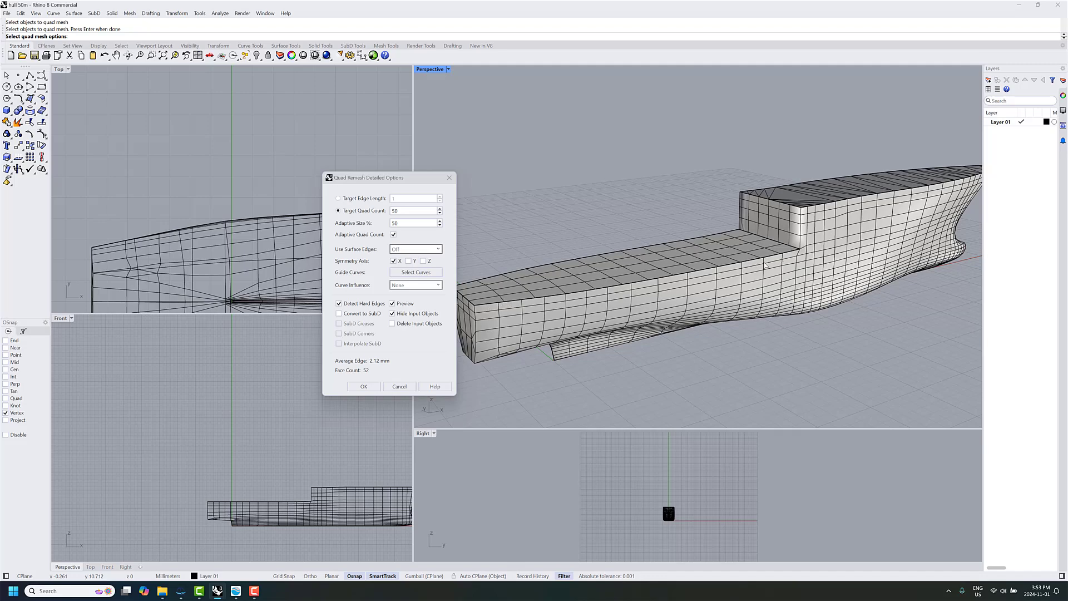
right_click_drag(795, 243, 839, 234)
right_click_drag(753, 292, 578, 293)
right_click_drag(729, 265, 762, 258)
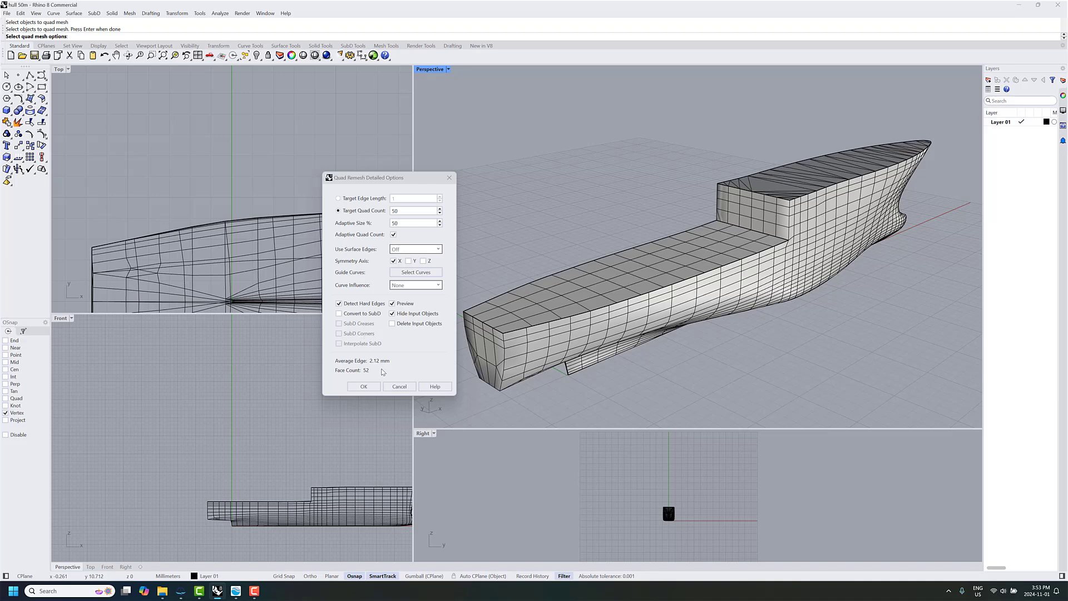
left_click(377, 386)
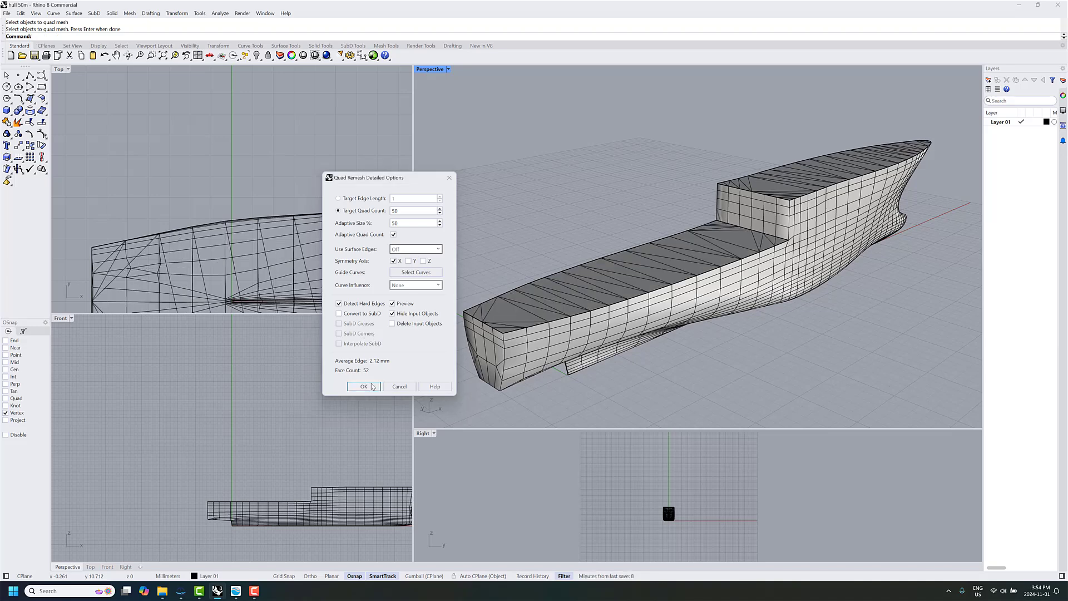
Pick the original triangulated aft deck from the overlapping meshes and delete it
left_click(643, 279)
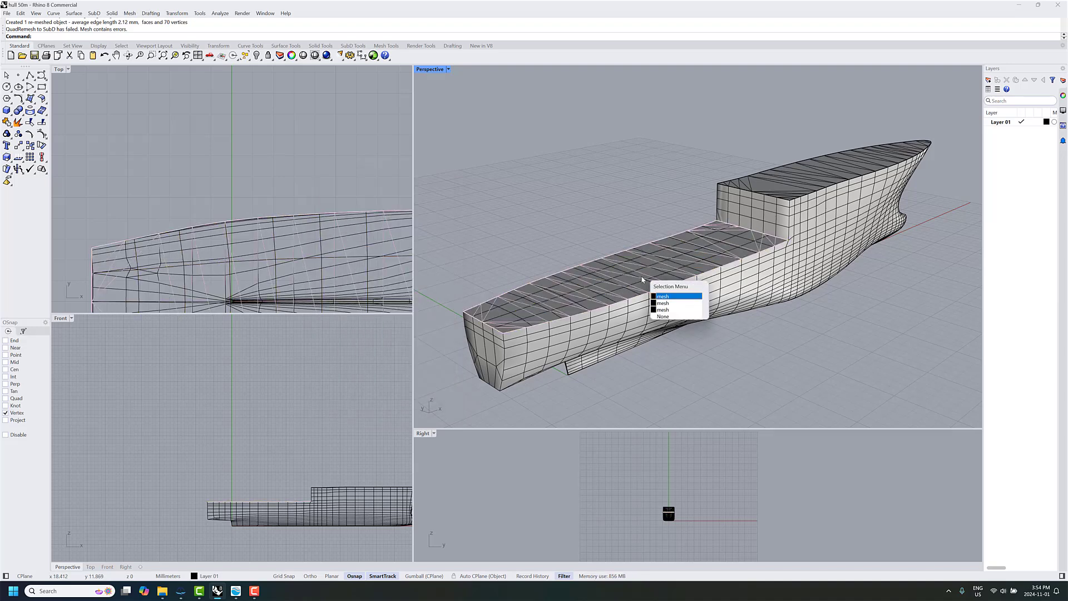
left_click(662, 301)
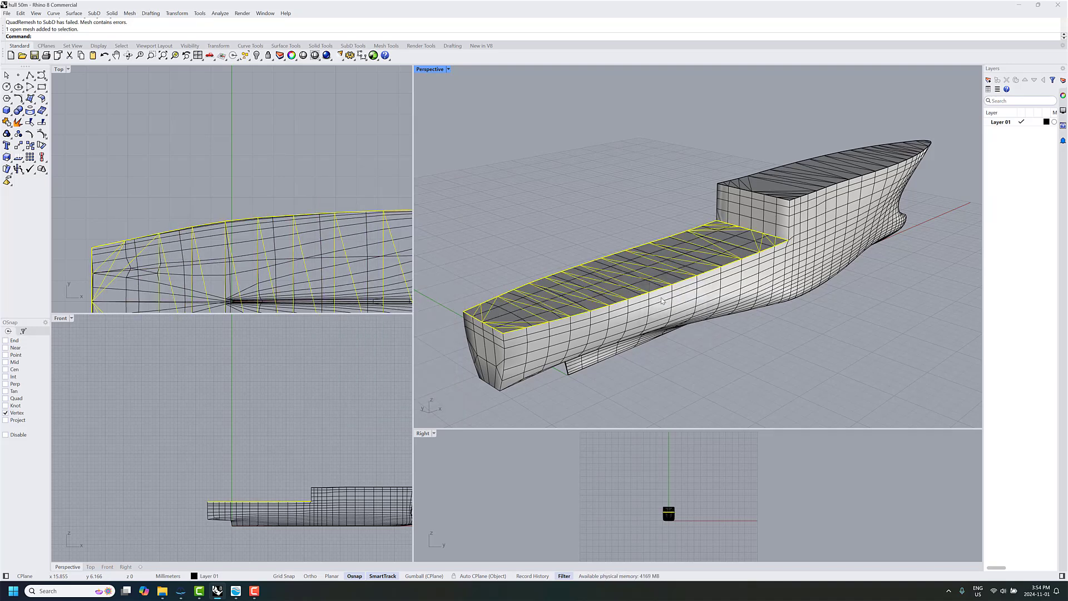
key("Delete")
Undo the accidental deletion of the quad-remeshed aft deck and clear the selection
left_click(656, 295)
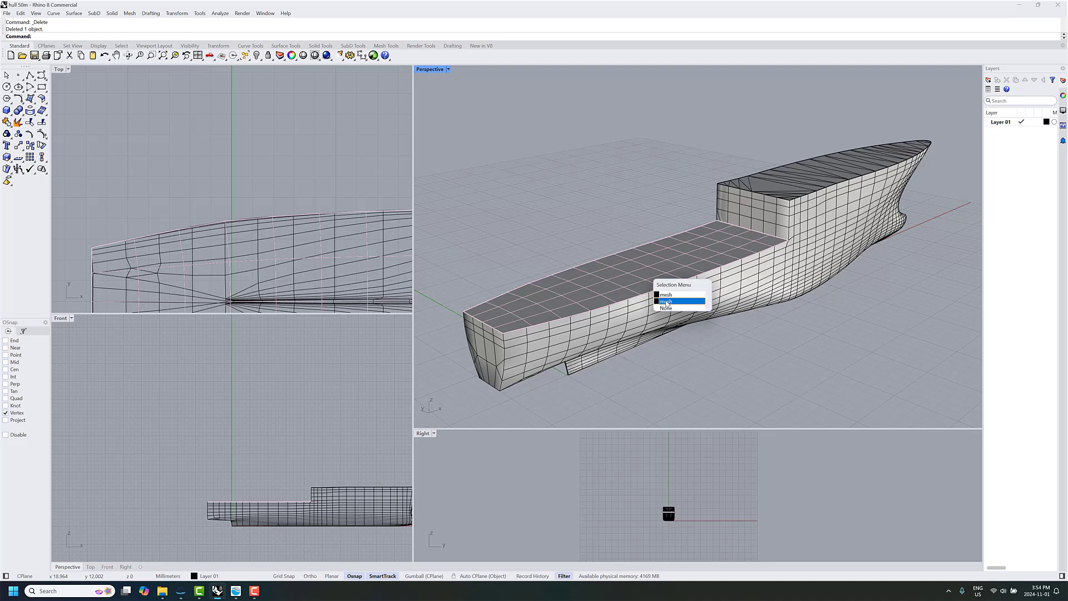
left_click(666, 301)
left_click(653, 280)
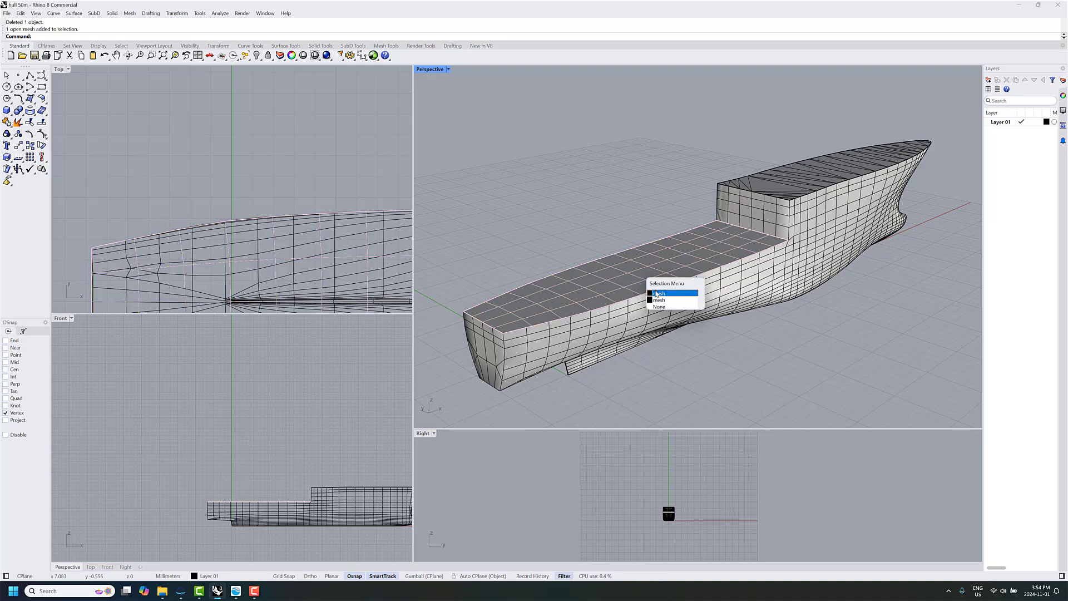
left_click(656, 293)
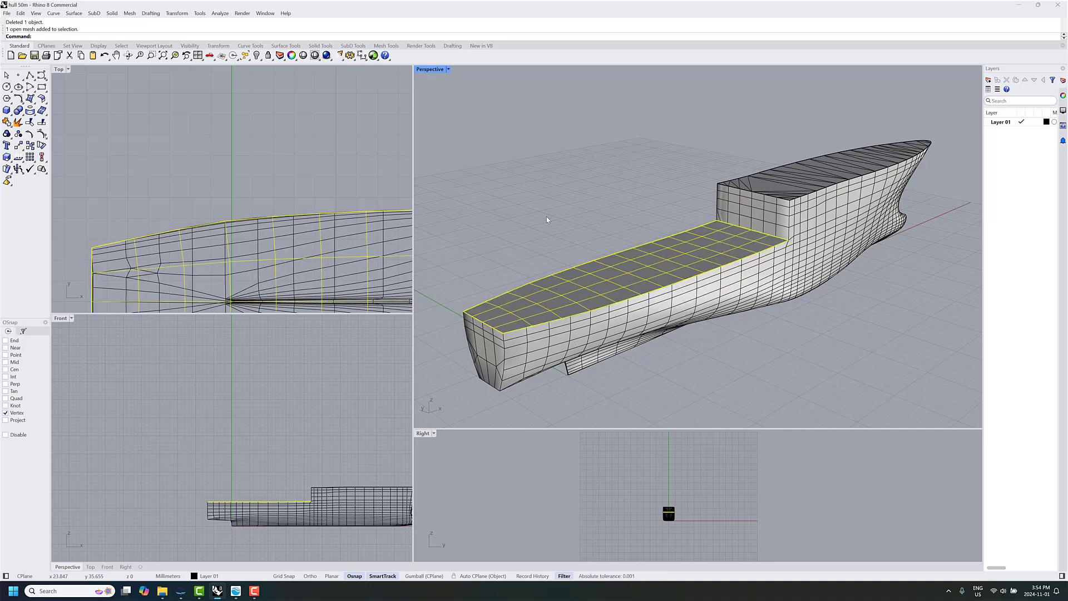
key("Delete")
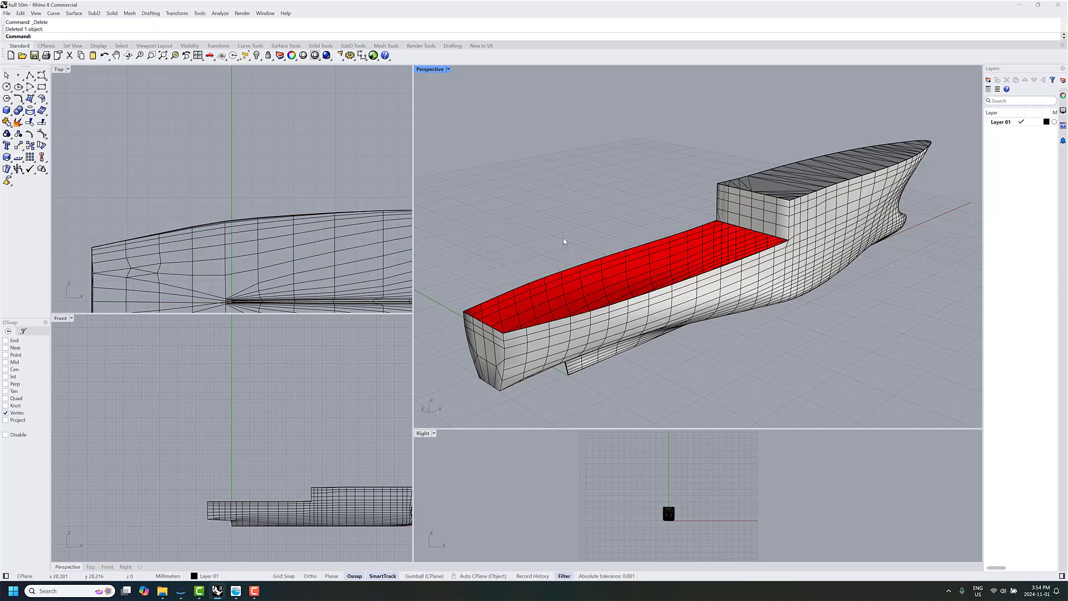
key("ctrl+z")
key("Escape")
Select the triangulated bow deck mesh and zoom in on it
left_click(798, 177)
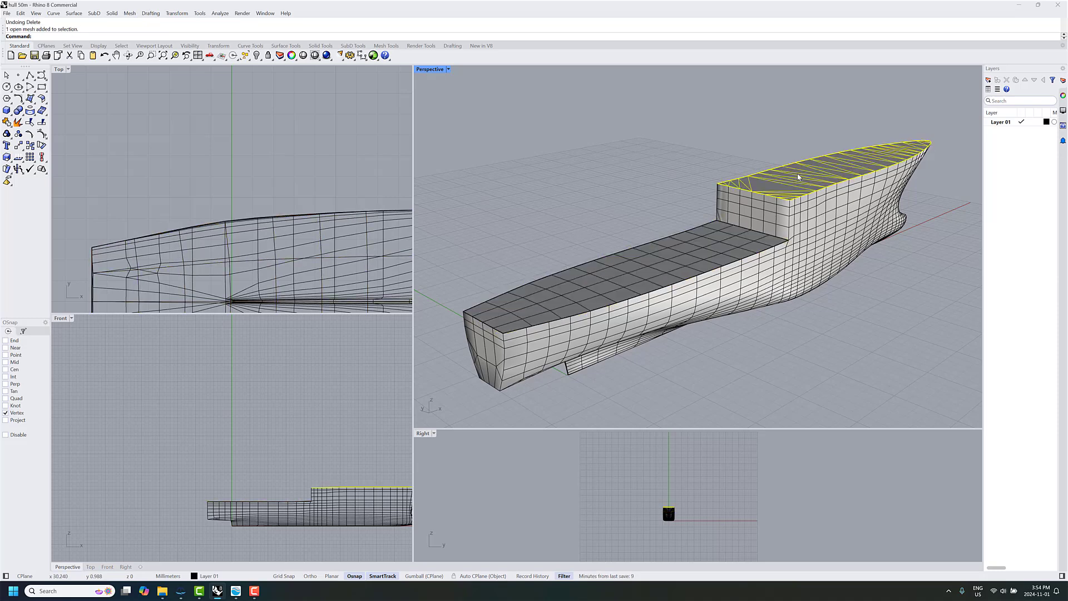
scroll(640, 181, "up", 3)
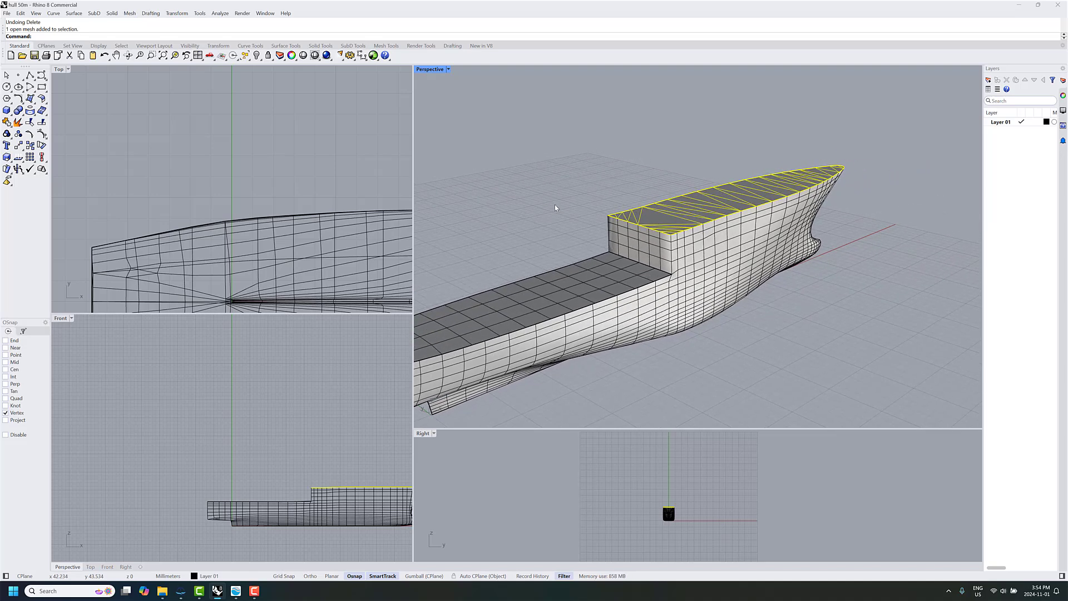
right_click_drag(543, 201, 626, 181, "shift")
scroll(626, 181, "up", 3)
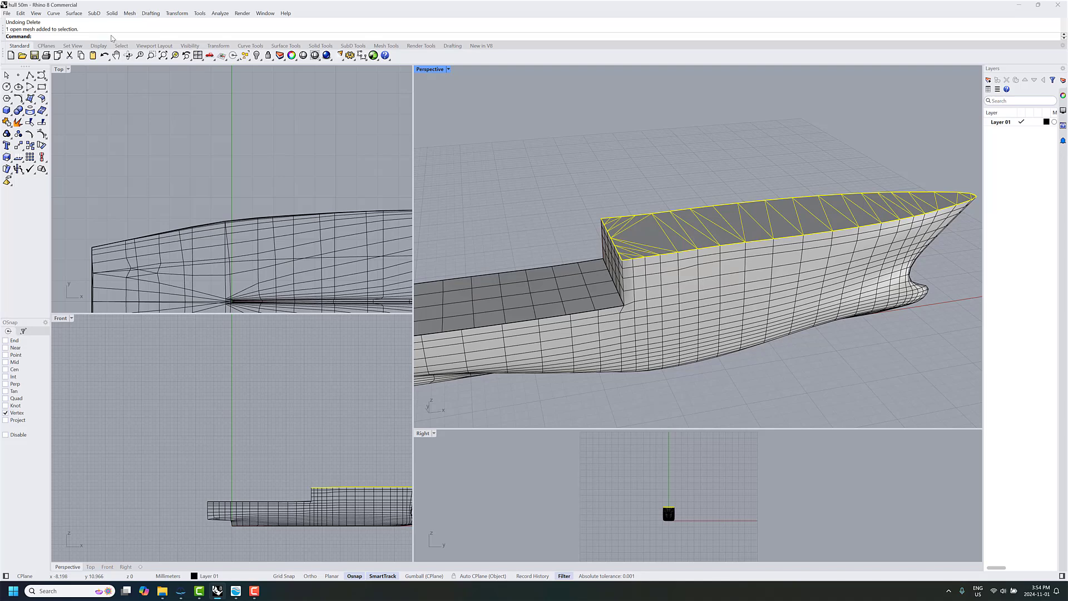
Start QuadRemesh on the bow deck with Preview, Hide Input Objects and Delete Input Objects enabled
type("q")
key("Return")
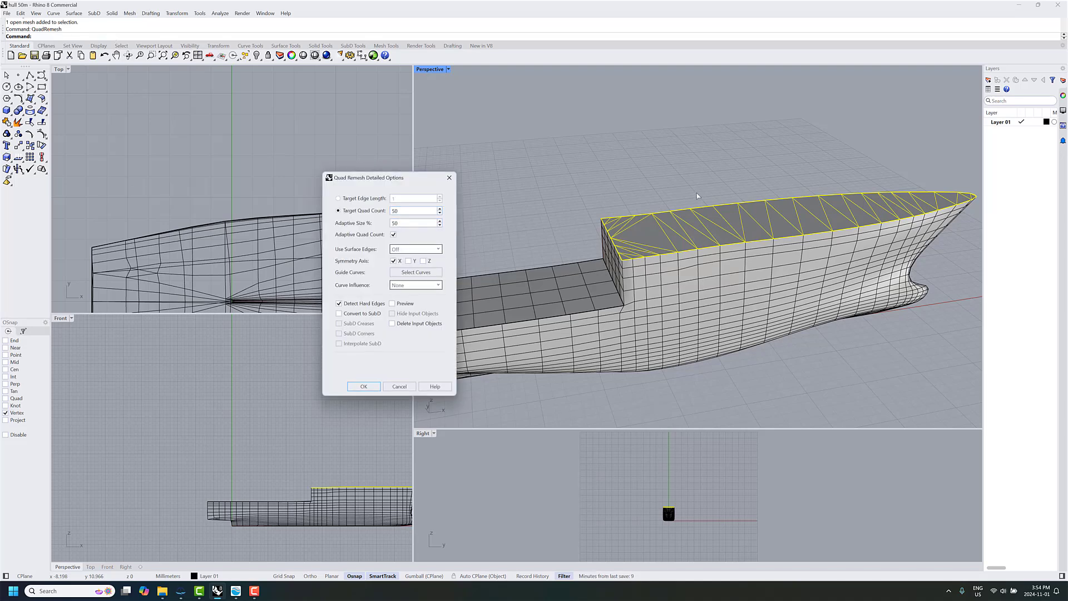
right_click_drag(573, 226, 683, 236)
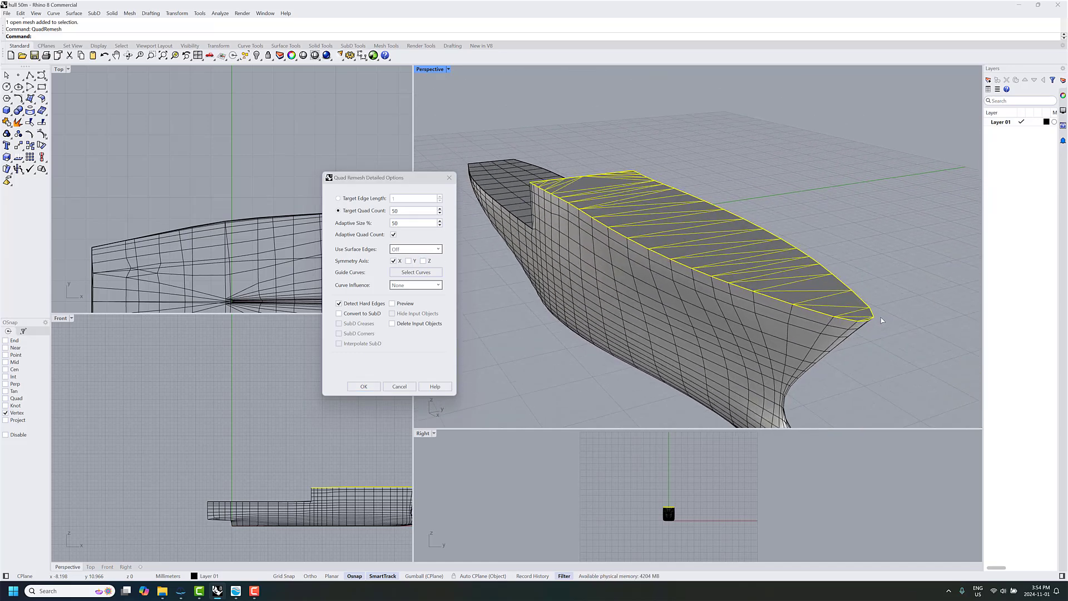
left_click(401, 305)
left_click(409, 314)
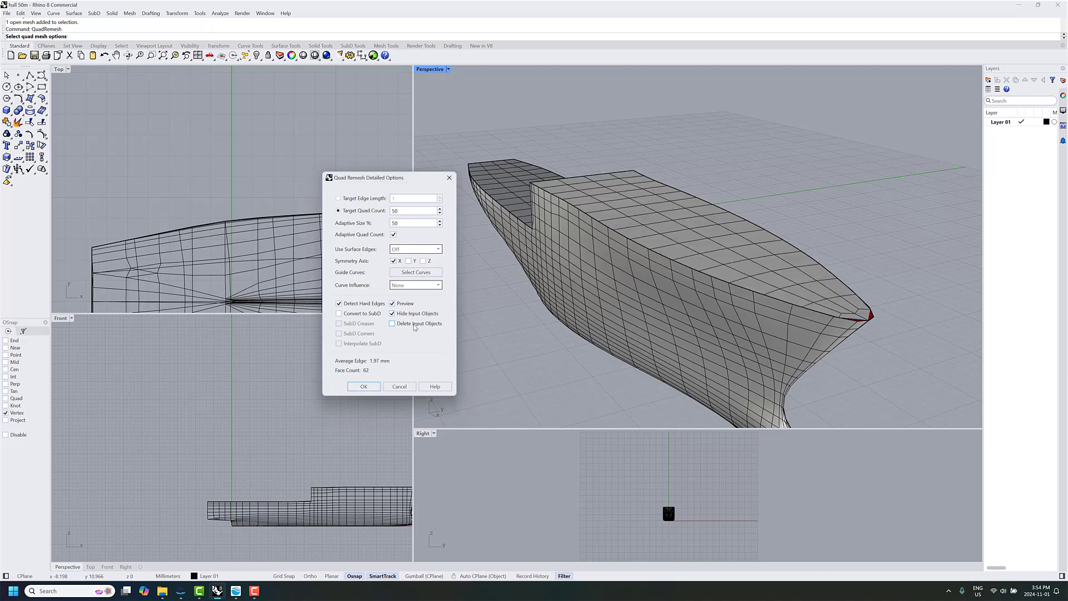
left_click(392, 325)
right_click_drag(867, 294, 793, 343)
Set Target Quad Count to 100, previewing 86 faces
double_click(401, 211)
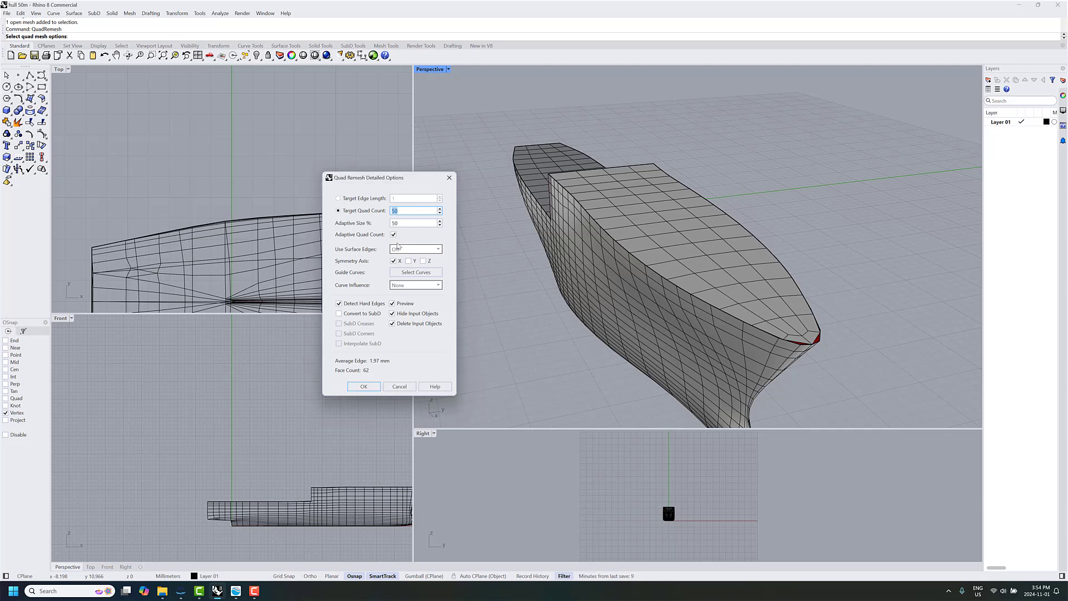
key("Tab")
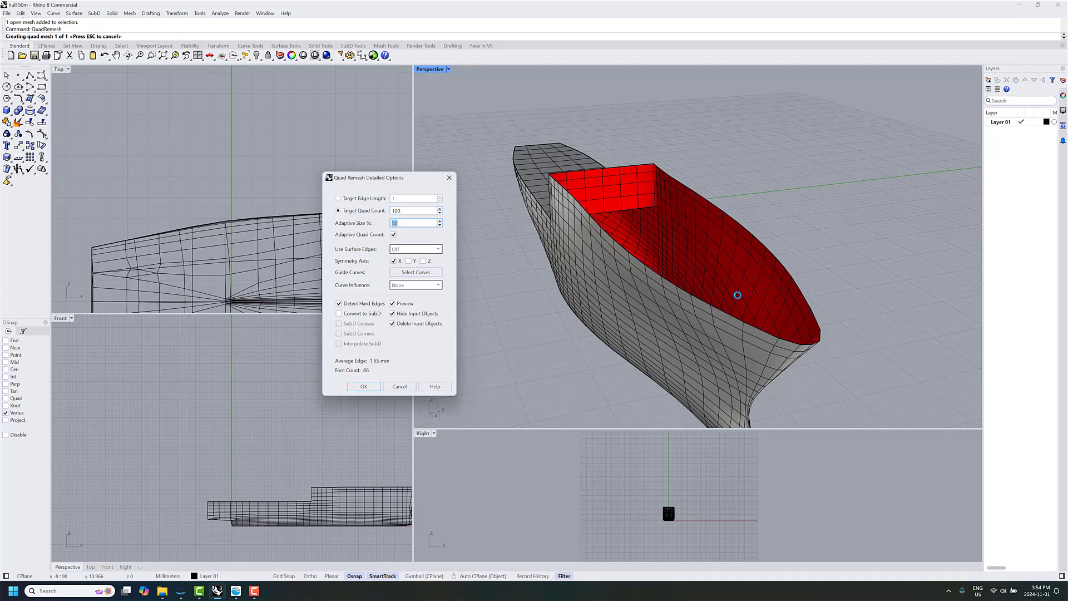
right_click_drag(838, 333, 788, 374)
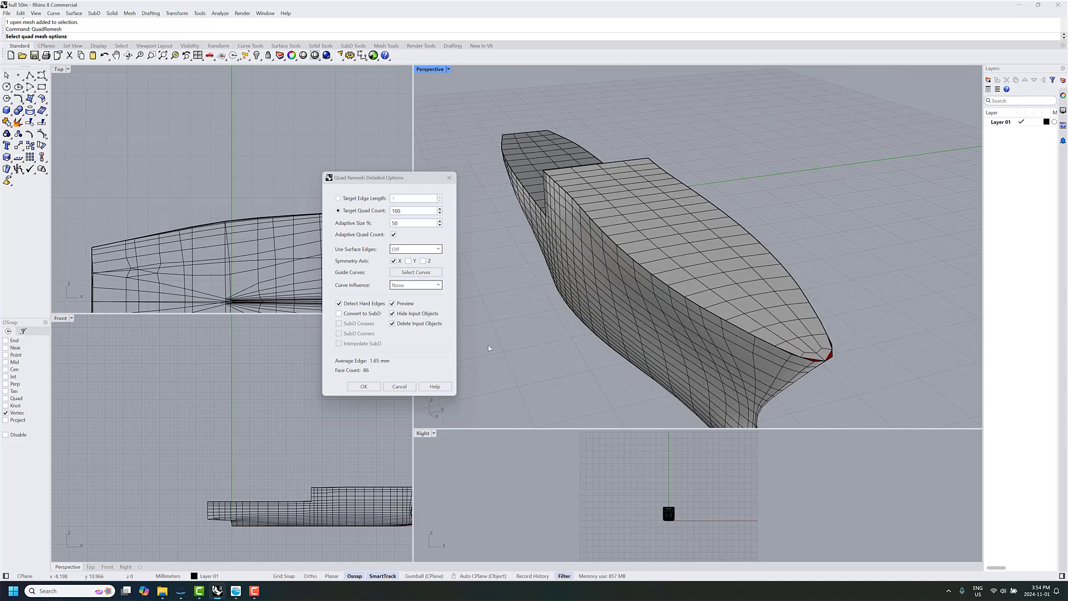
Accept the bow deck remesh and delete the leftover triangulated bow deck
left_click(364, 387)
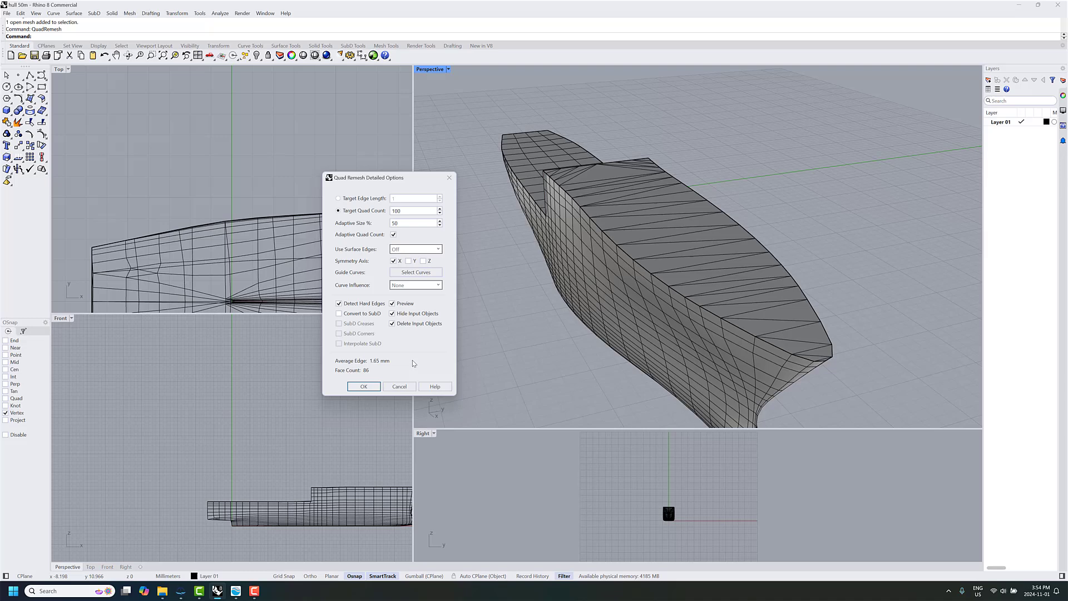
left_click(517, 326)
left_click(681, 221)
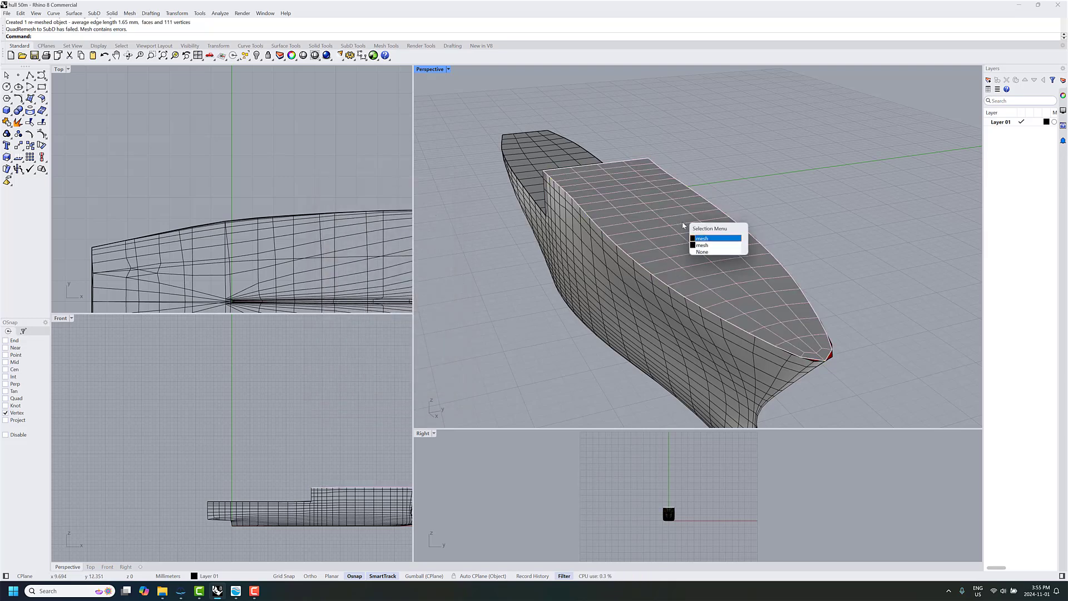
left_click(697, 244)
key("Delete")
Undo the mistaken deletion of the remaining bow deck and clear the selection
left_click(688, 250)
key("Delete")
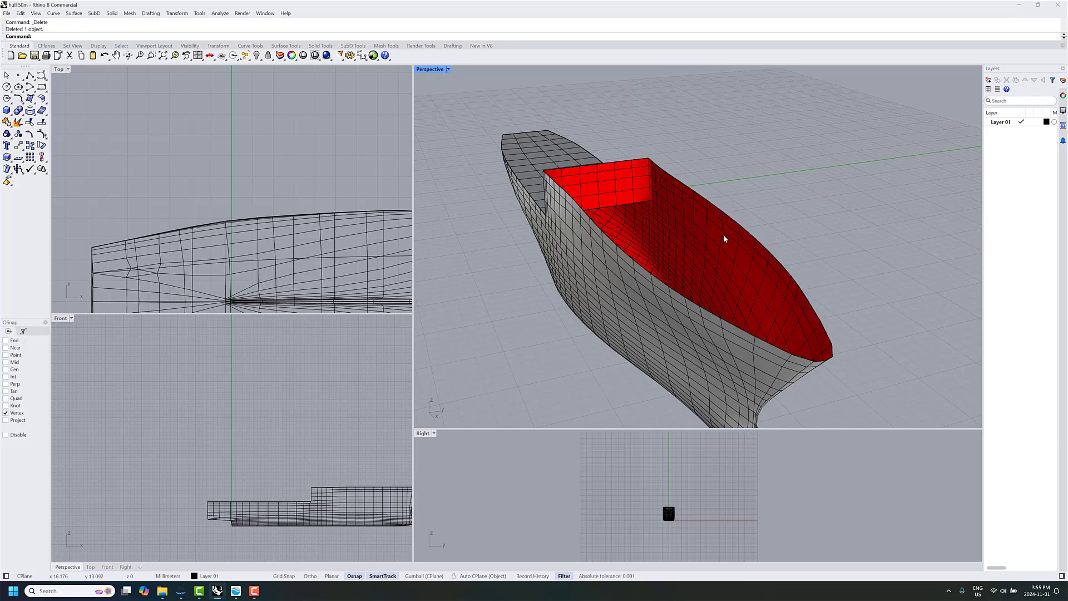
key("ctrl+z")
right_click_drag(718, 245, 609, 322)
key("Escape")
Window-select the hull and both decks and join them into one open mesh
left_click_drag(446, 172, 808, 388)
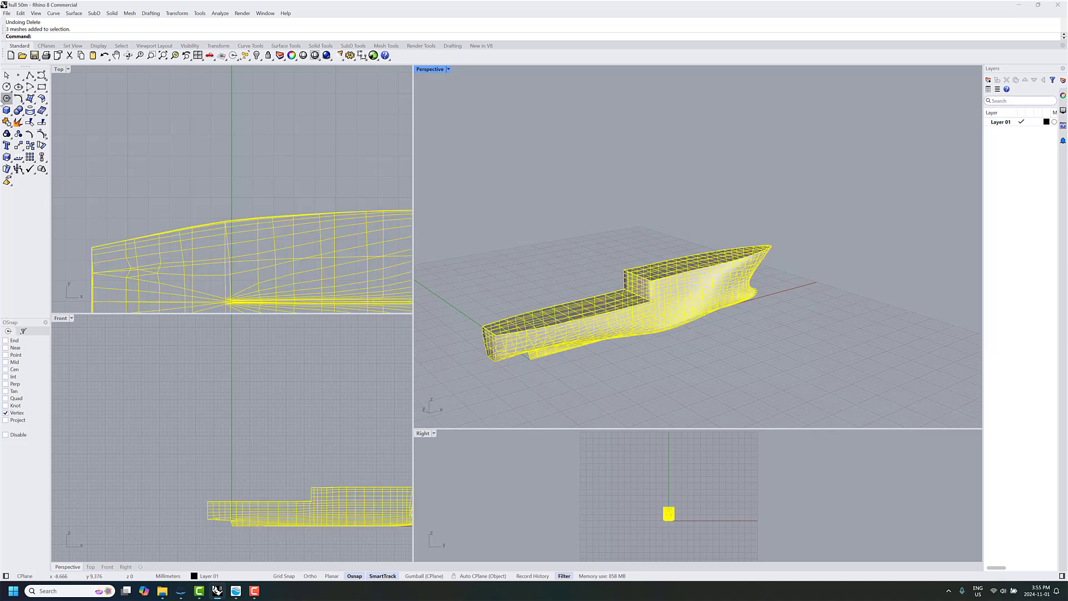
left_click(8, 123)
left_click(626, 293)
left_click(576, 262)
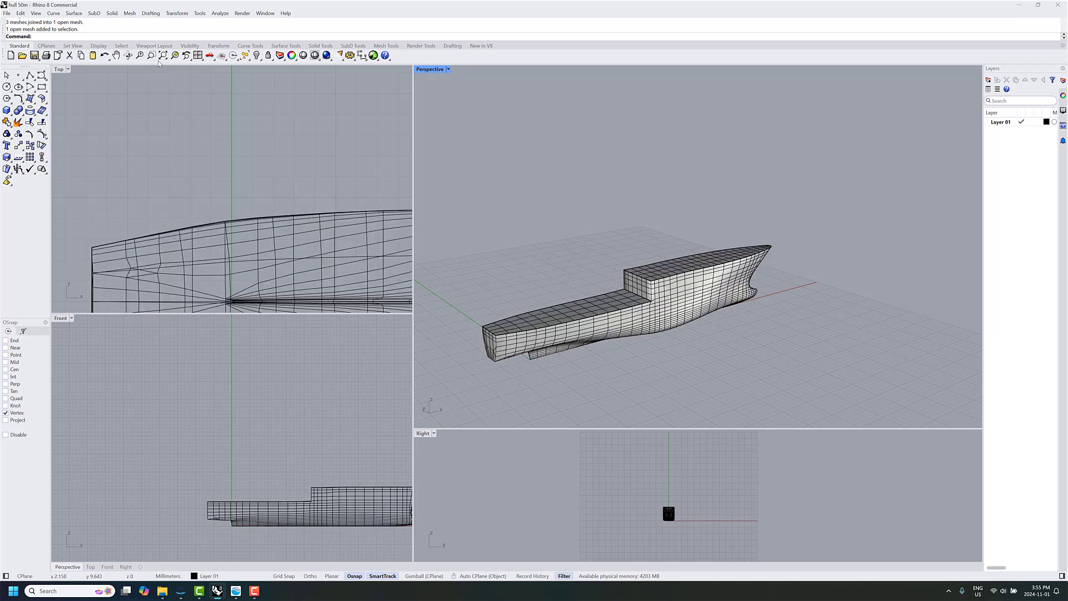
left_click(7, 13)
Save the model as a Rhino 8 3D Models file named 'hull 50m deck.3dm'
left_click(38, 87)
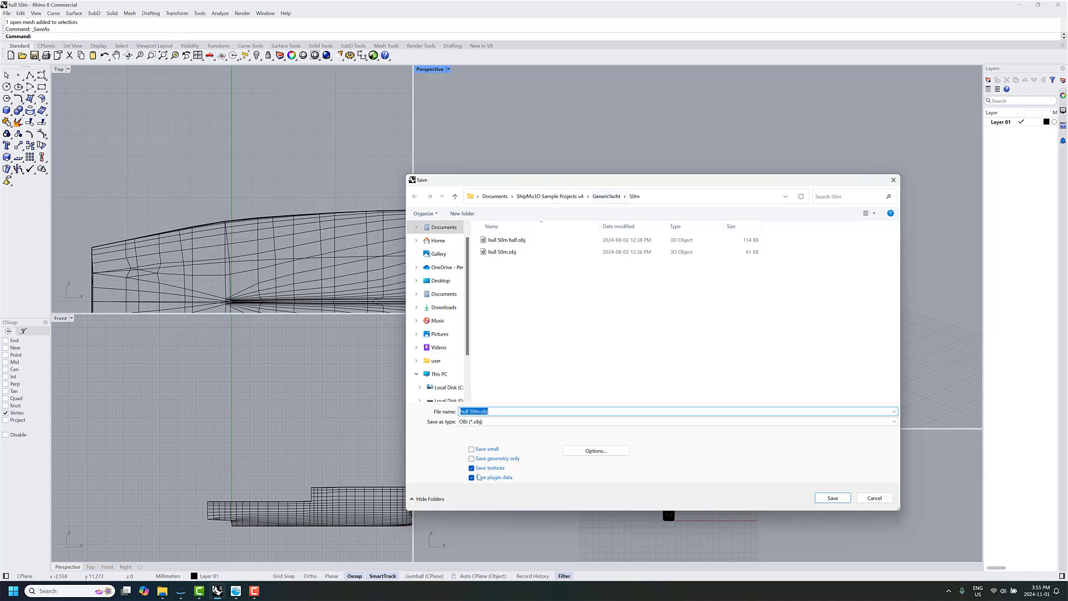
left_click(468, 422)
scroll(499, 227, "up", 5)
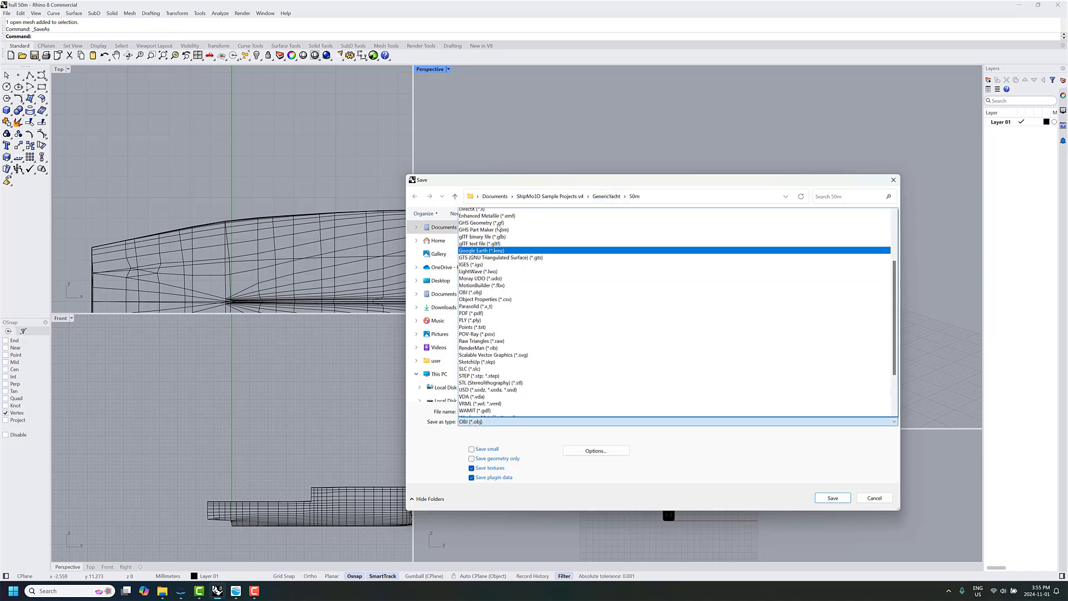
left_click(496, 211)
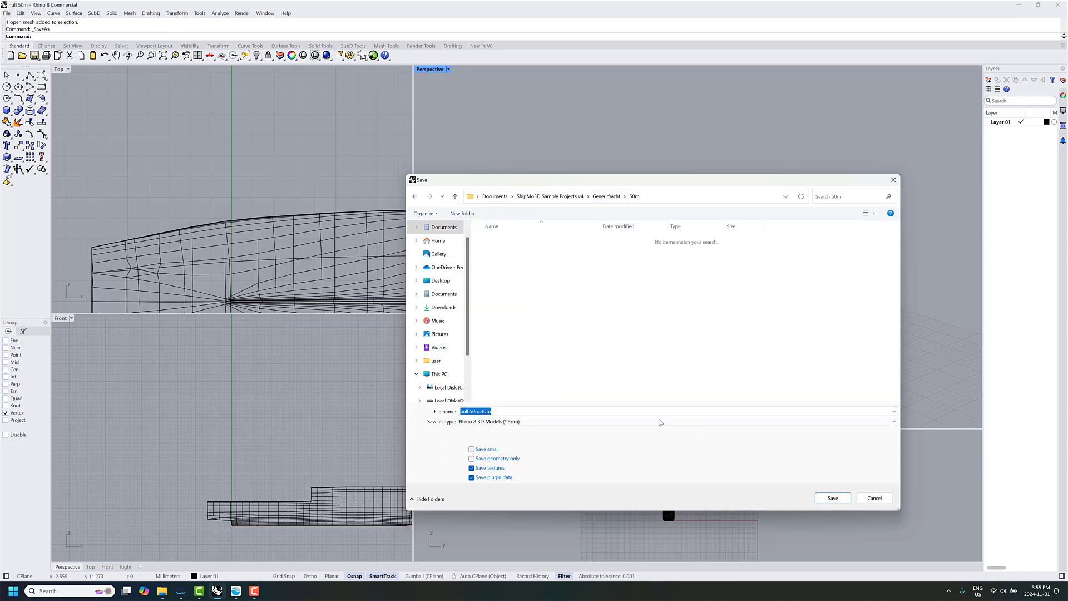
left_click(479, 412)
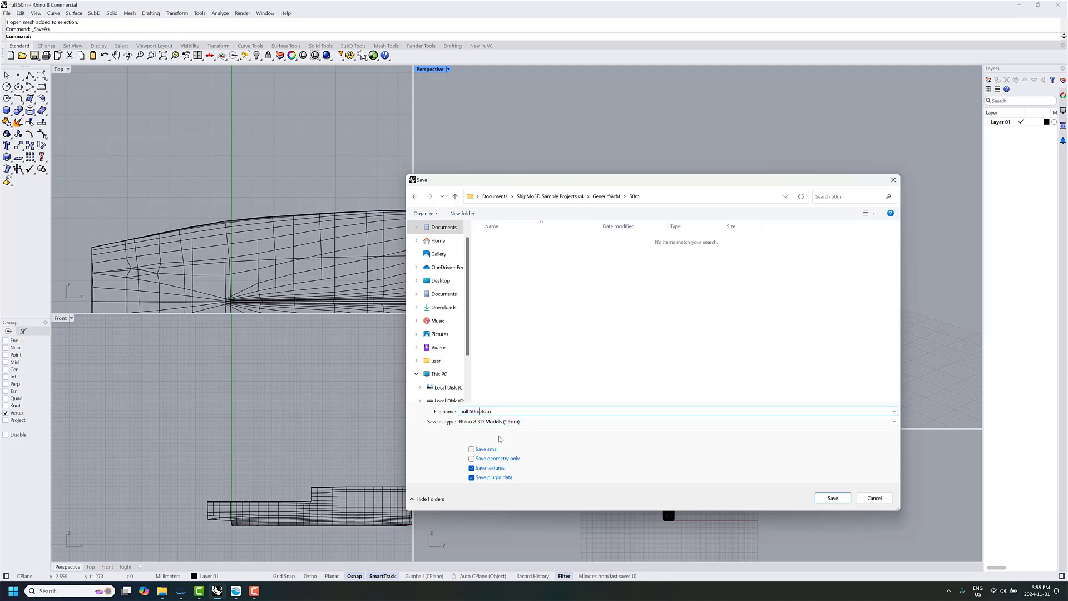
type("deck")
left_click(833, 498)
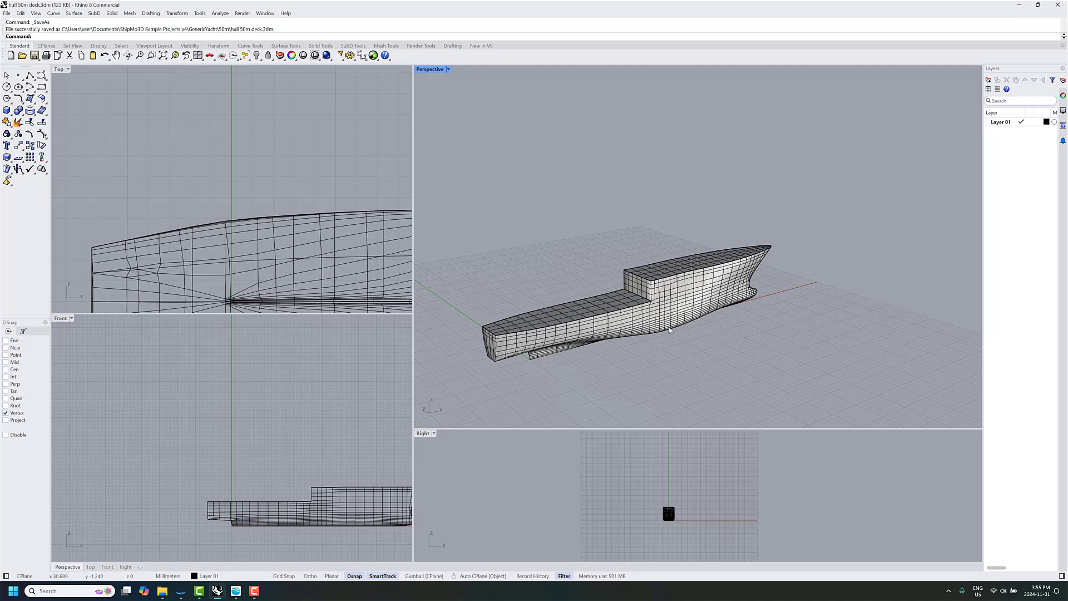
Draw a four-corner cutting plane along the hull centreline in the Front view
right_click_drag(670, 332, 699, 347)
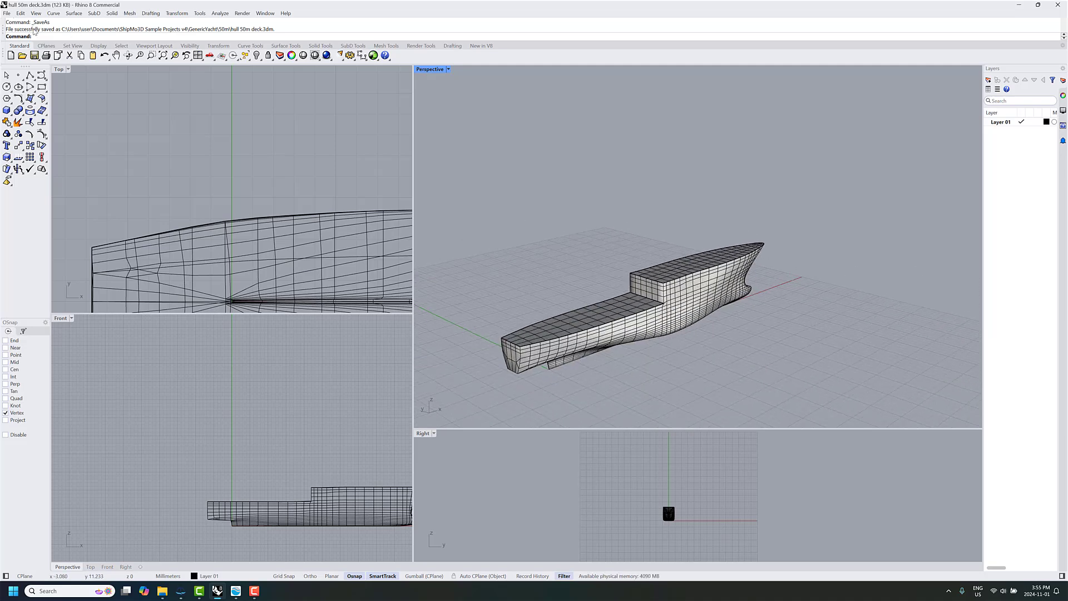
right_click_drag(328, 432, 269, 369)
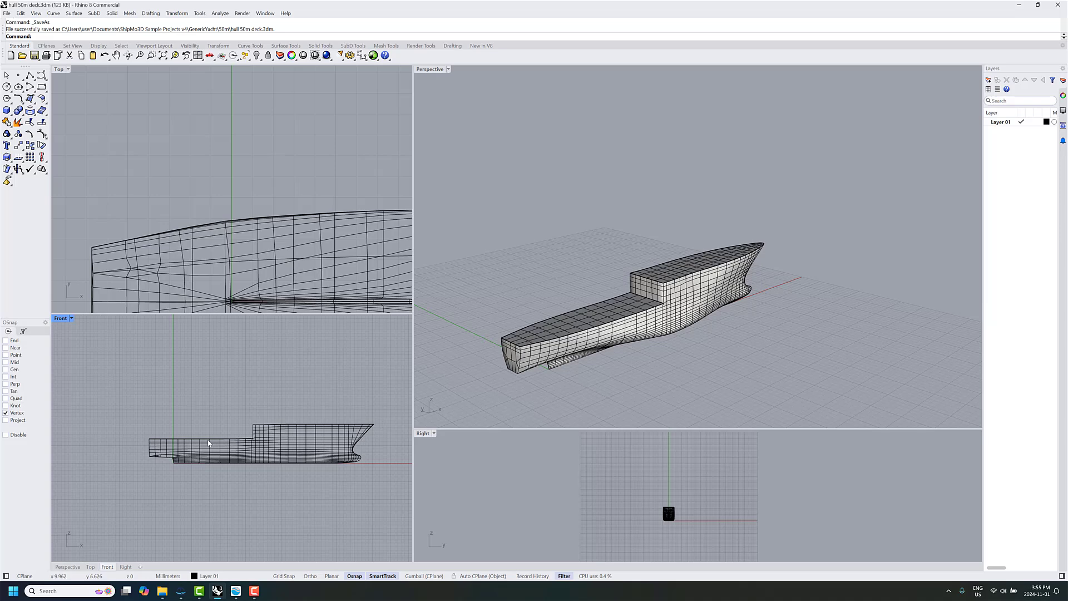
left_click(31, 98)
left_click(125, 385)
left_click(134, 500)
left_click(376, 494)
left_click(398, 398)
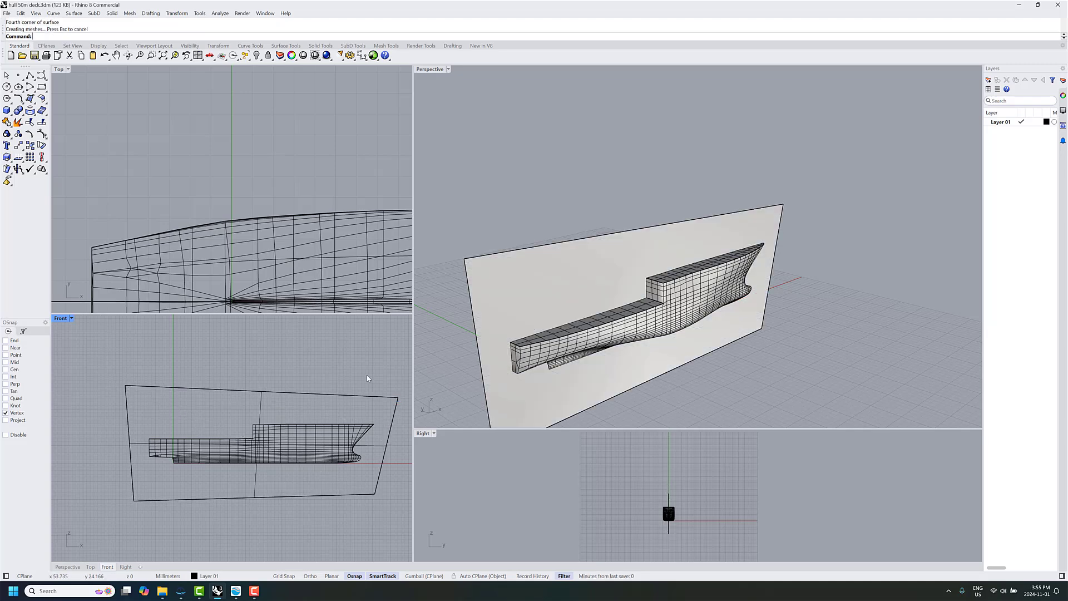
Trim the hull mesh with the centreline plane so only one half remains
right_click_drag(647, 341, 735, 347)
left_click(385, 47)
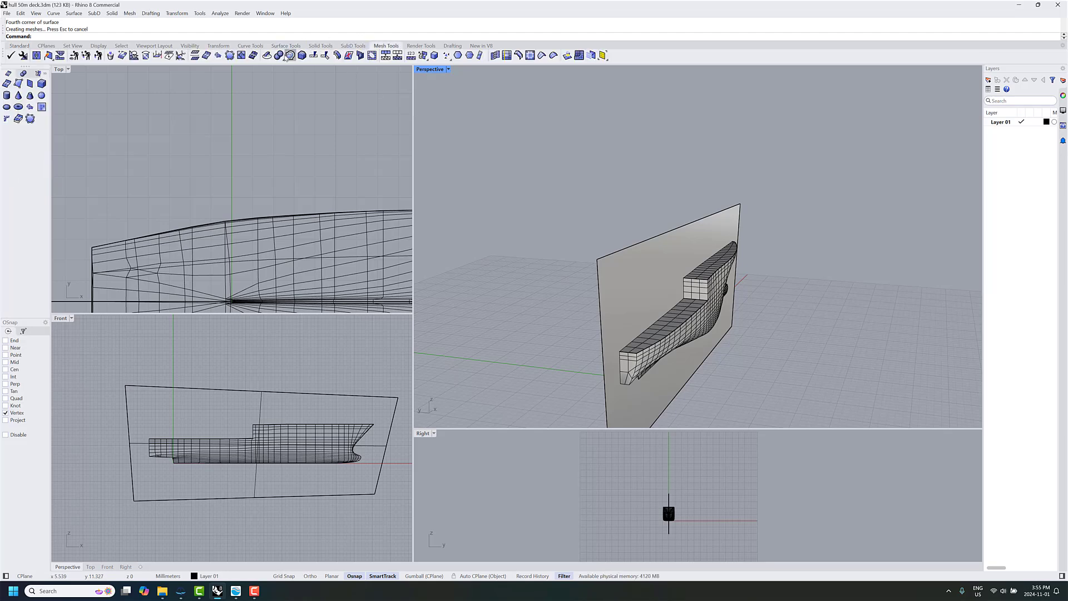
left_click(325, 56)
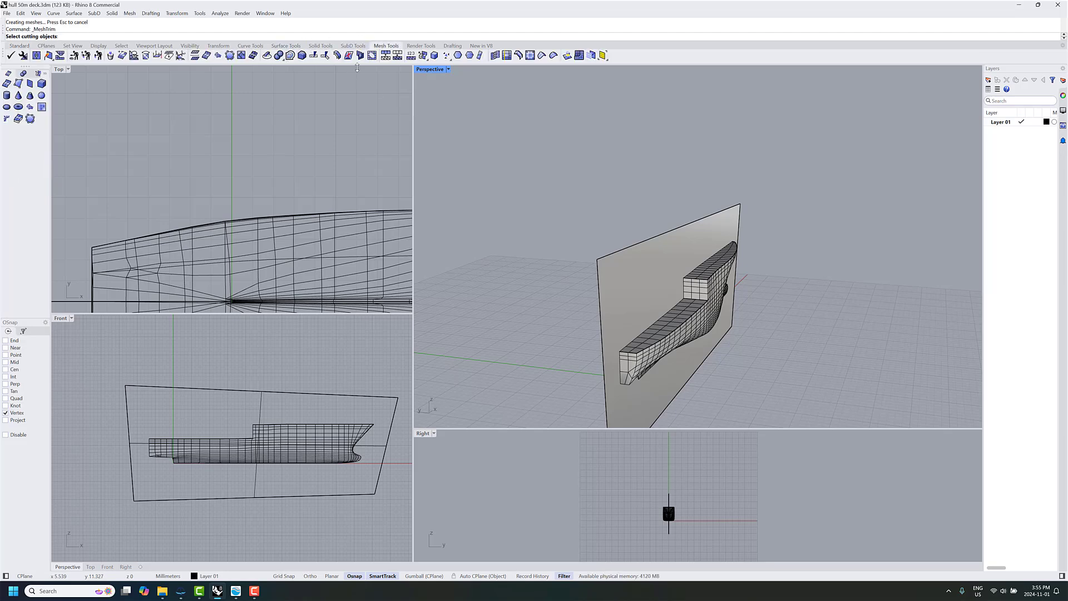
left_click(717, 220)
key("Return")
right_click_drag(768, 295, 514, 186)
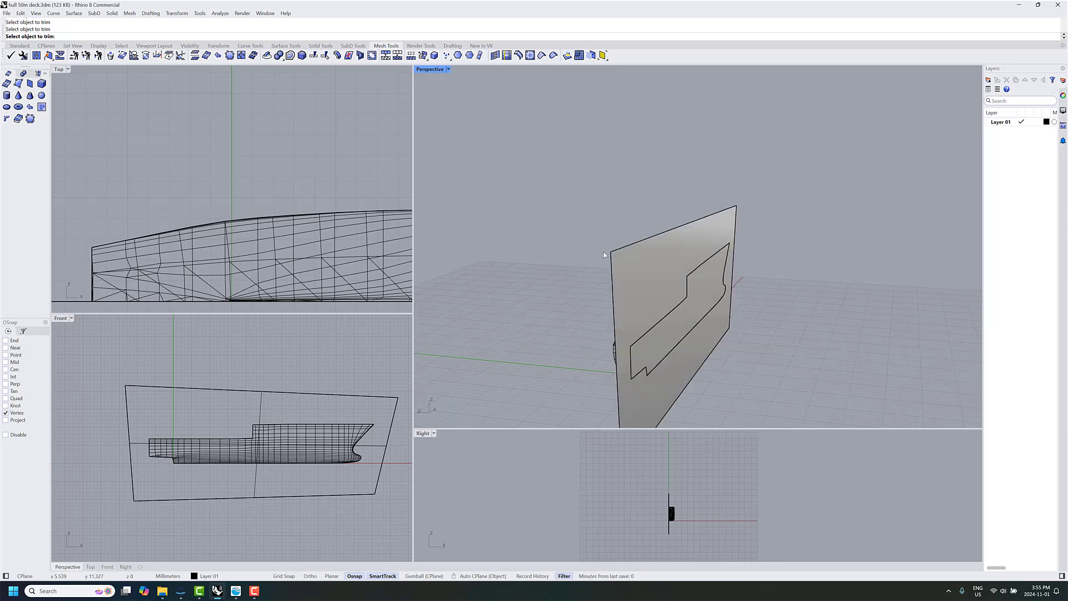
key("Escape")
Delete the leftover cutting plane
left_click(712, 261)
key("Delete")
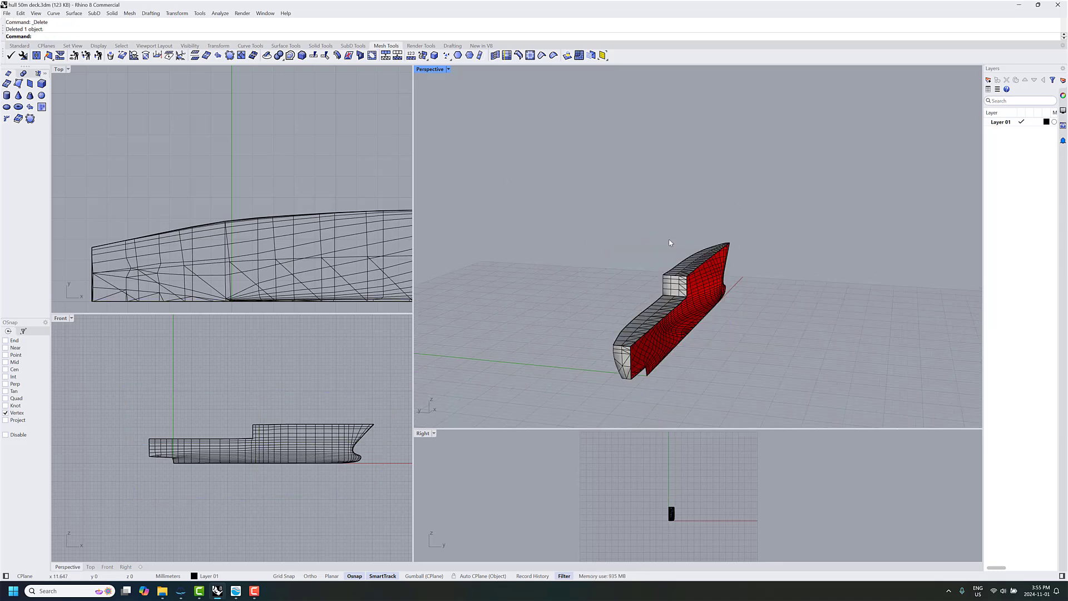
right_click_drag(670, 244, 609, 225)
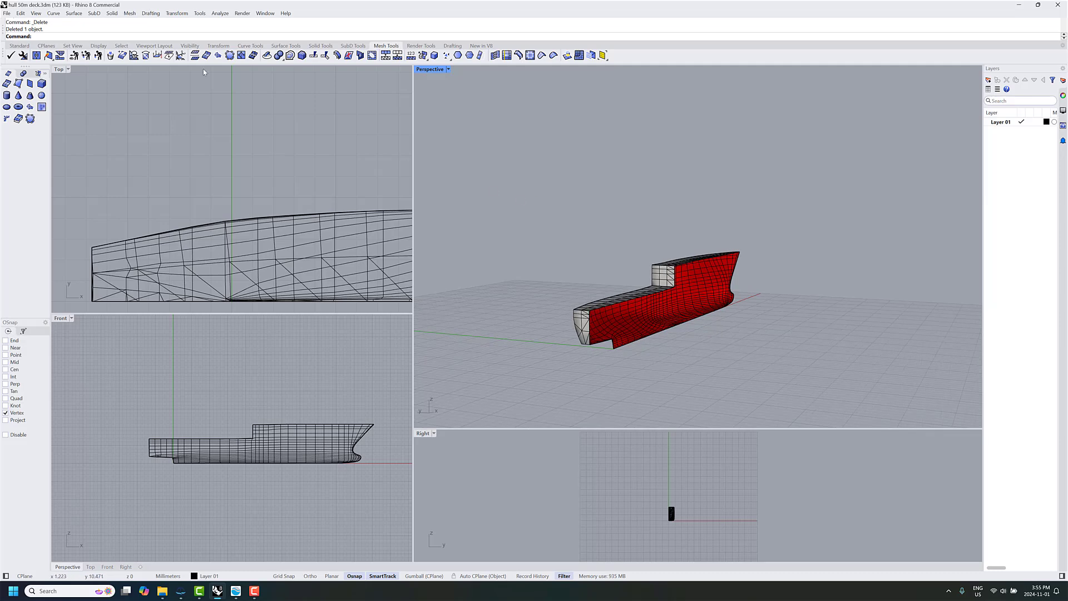
Export the half hull as OBJ 'hull 50m half deck.obj', accepting the polygon mesh export options
left_click(7, 13)
left_click(34, 85)
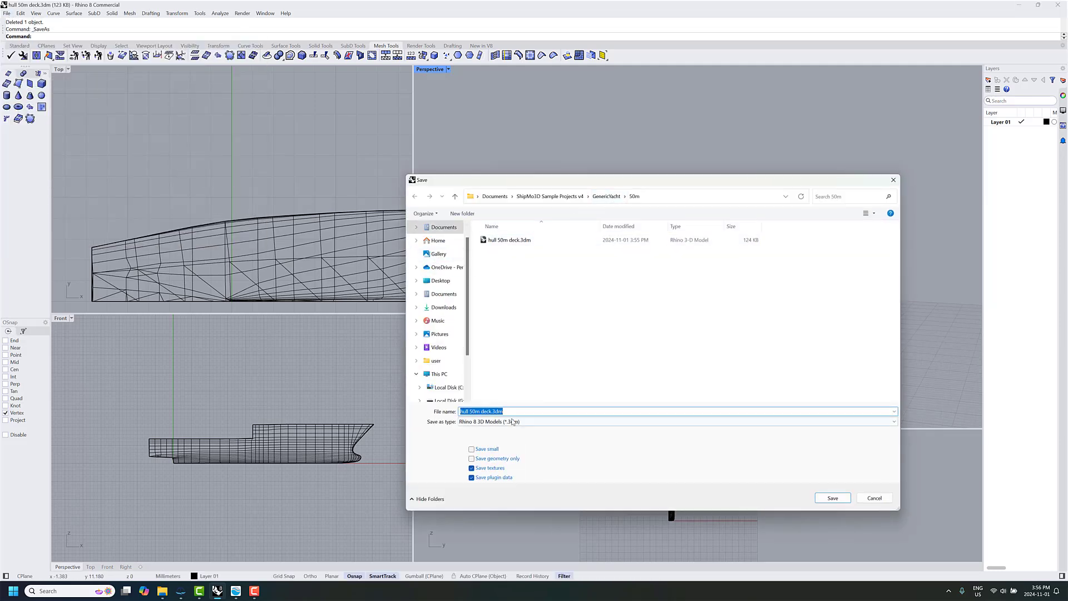
left_click(511, 421)
left_click(509, 416)
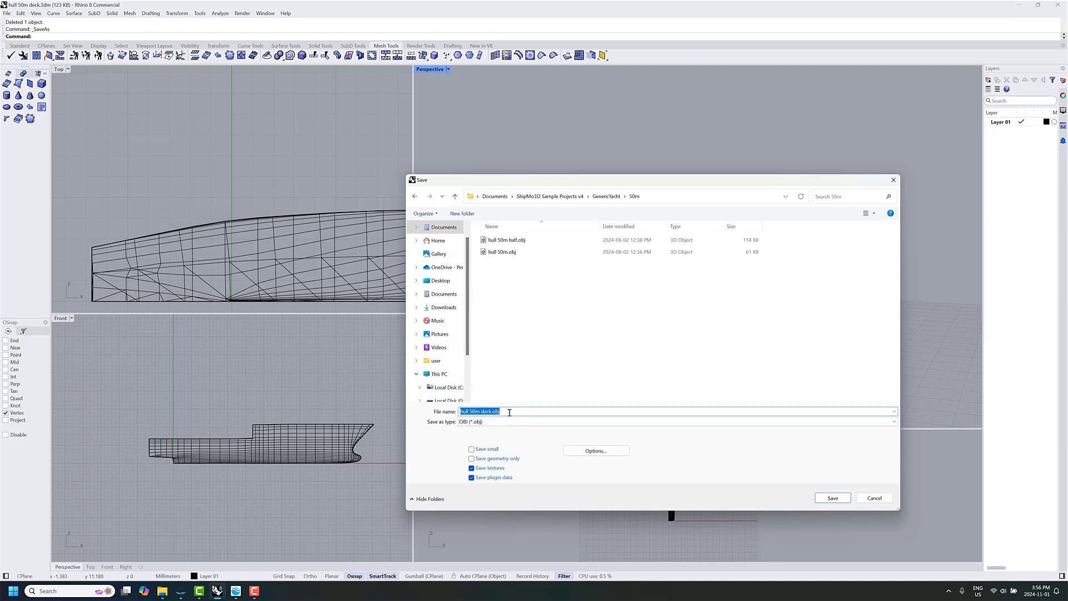
left_click(482, 412)
type("half")
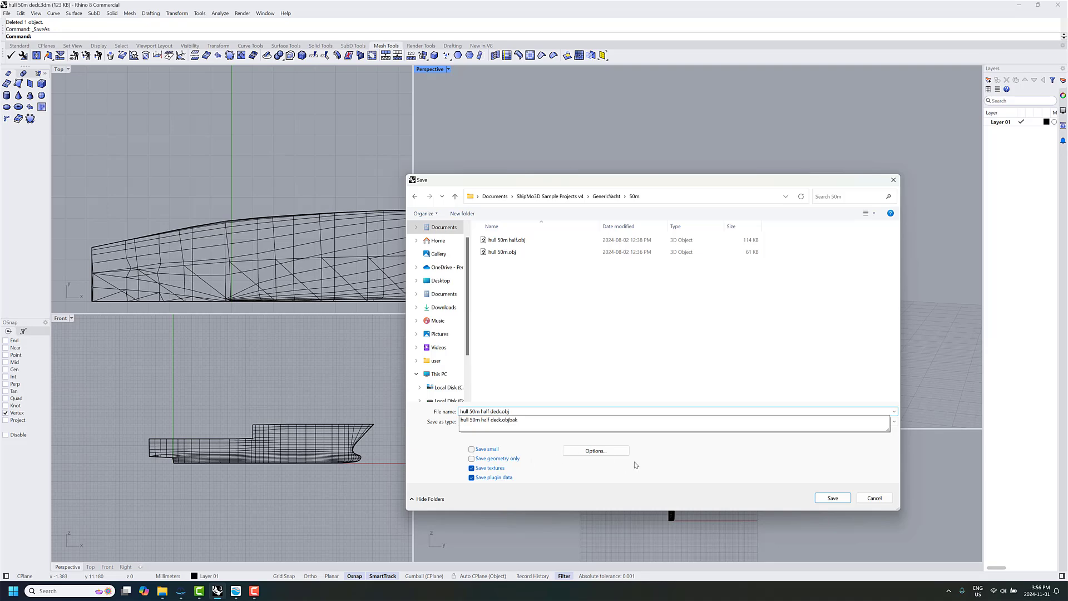
left_click(832, 500)
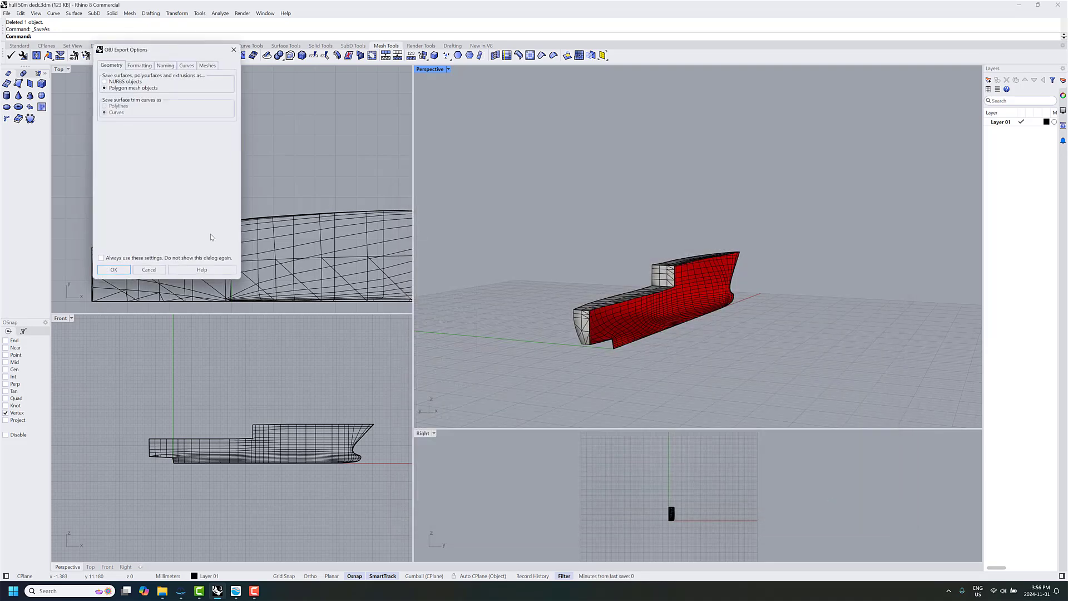
left_click(126, 269)
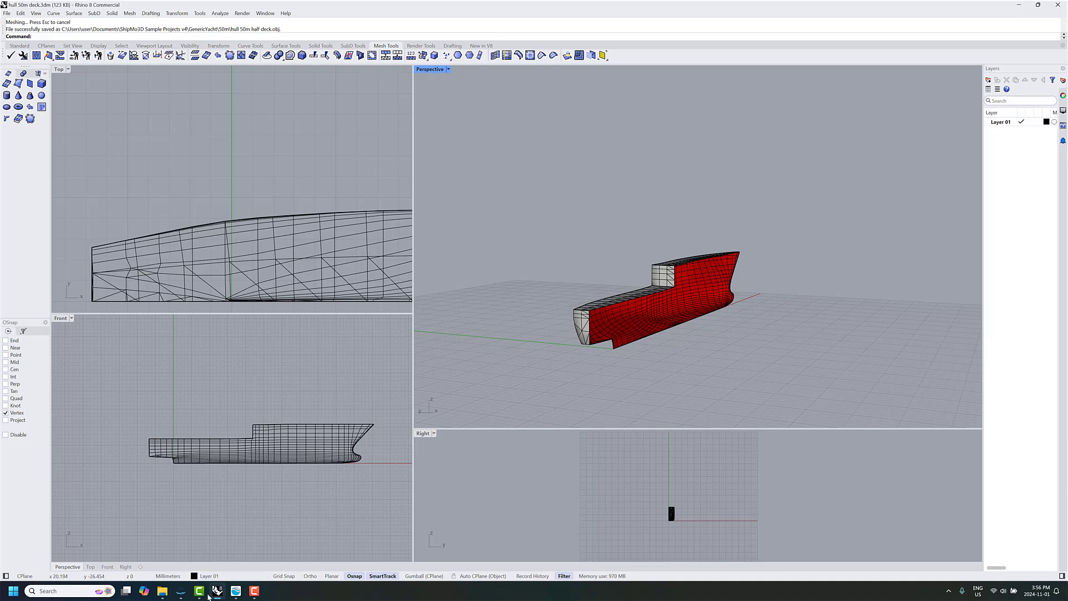
In PanelHull, load 'hull 50m half deck.obj' as the hull file and run the paneling
left_click(181, 590)
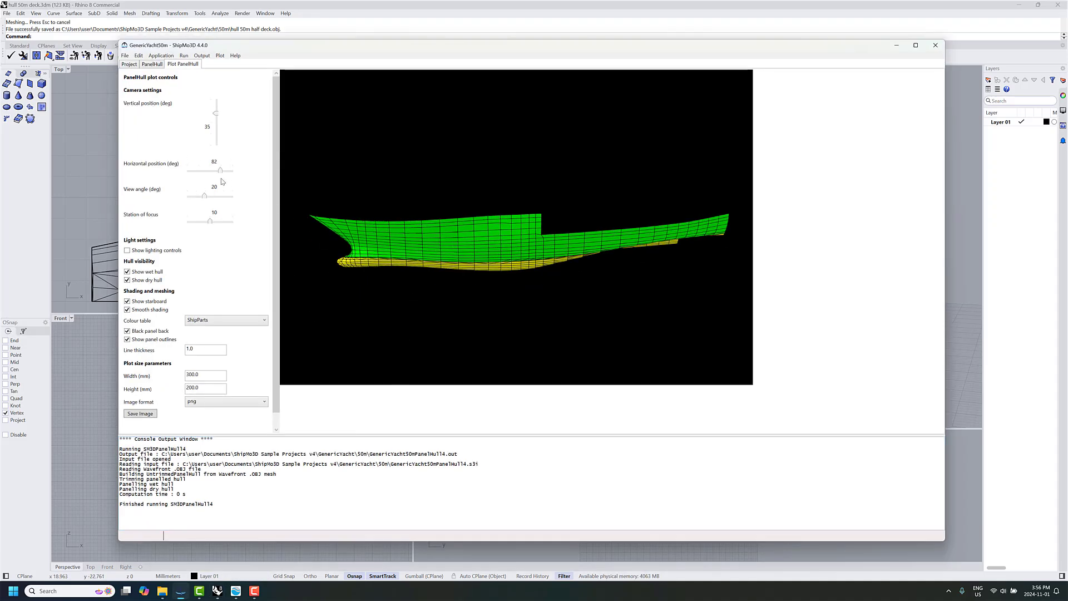
left_click_drag(220, 170, 216, 170)
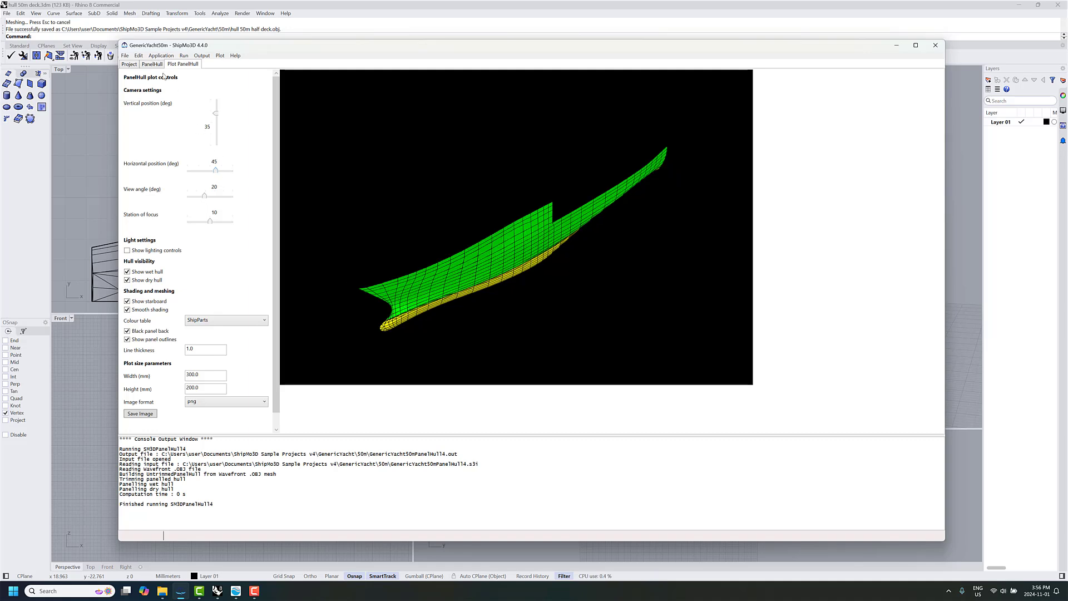
left_click(152, 64)
scroll(377, 300, "down", 2)
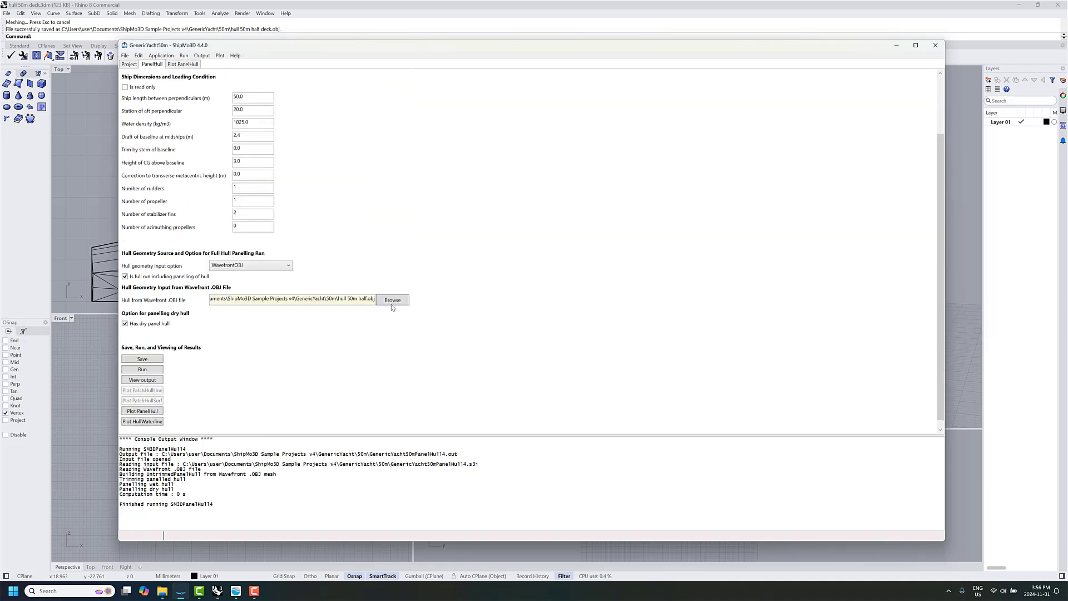
left_click(392, 300)
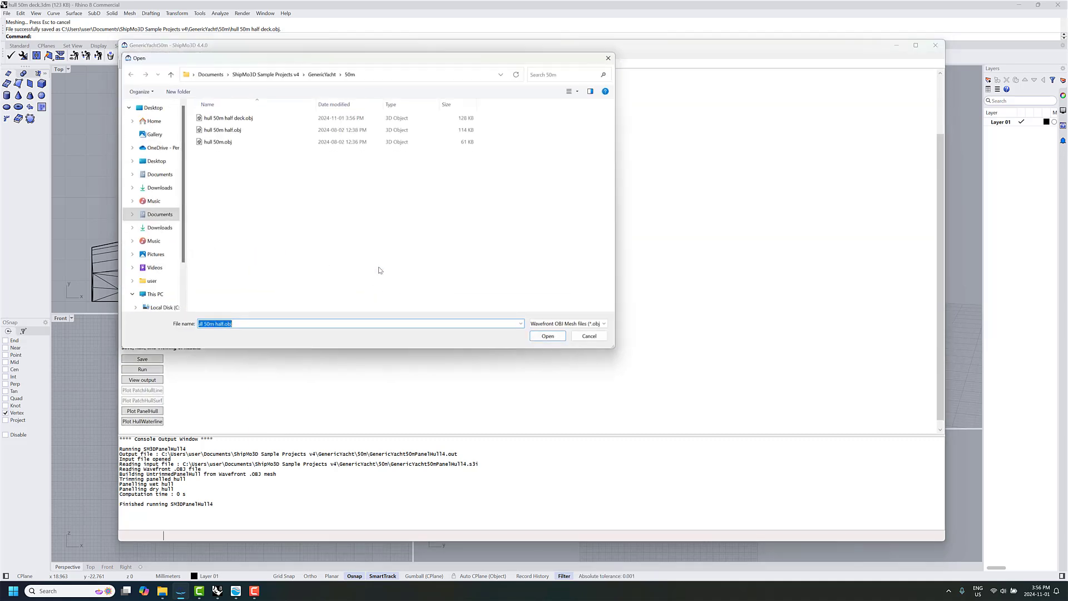
left_click(234, 118)
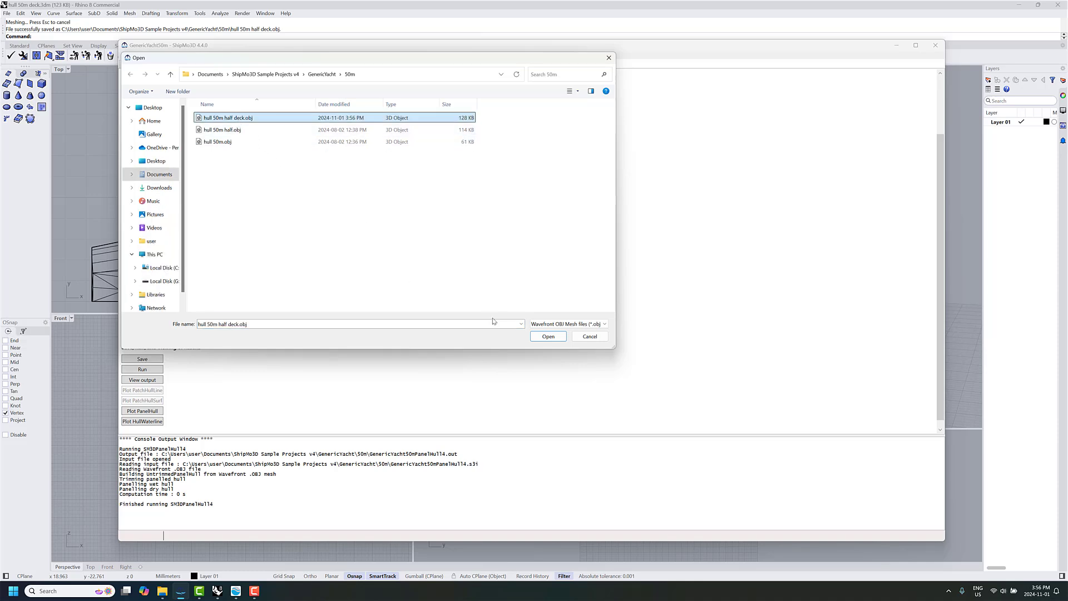
left_click(547, 336)
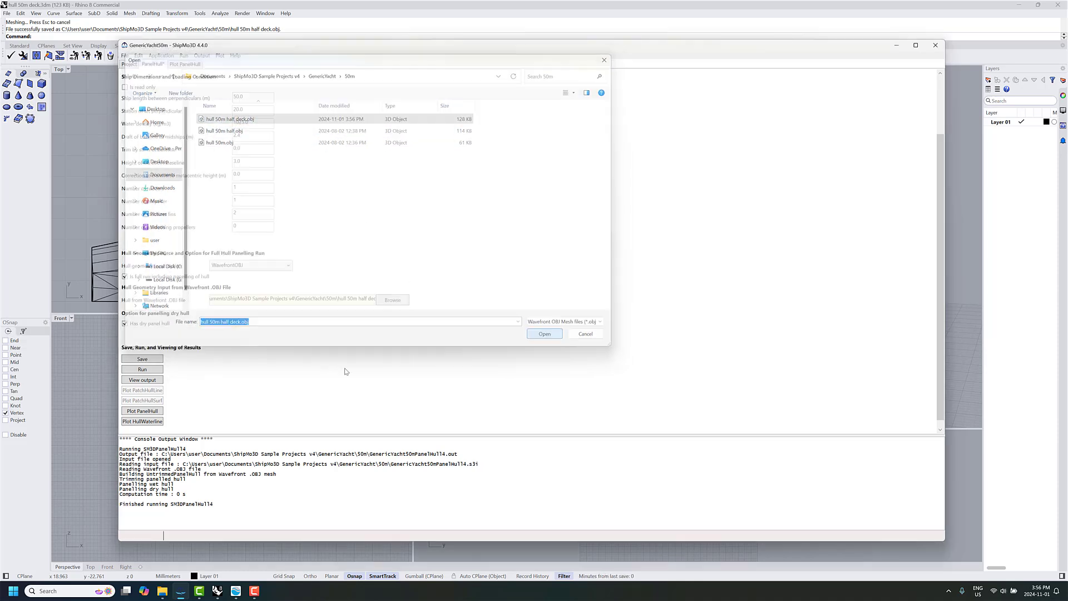
left_click(142, 370)
left_click(558, 327)
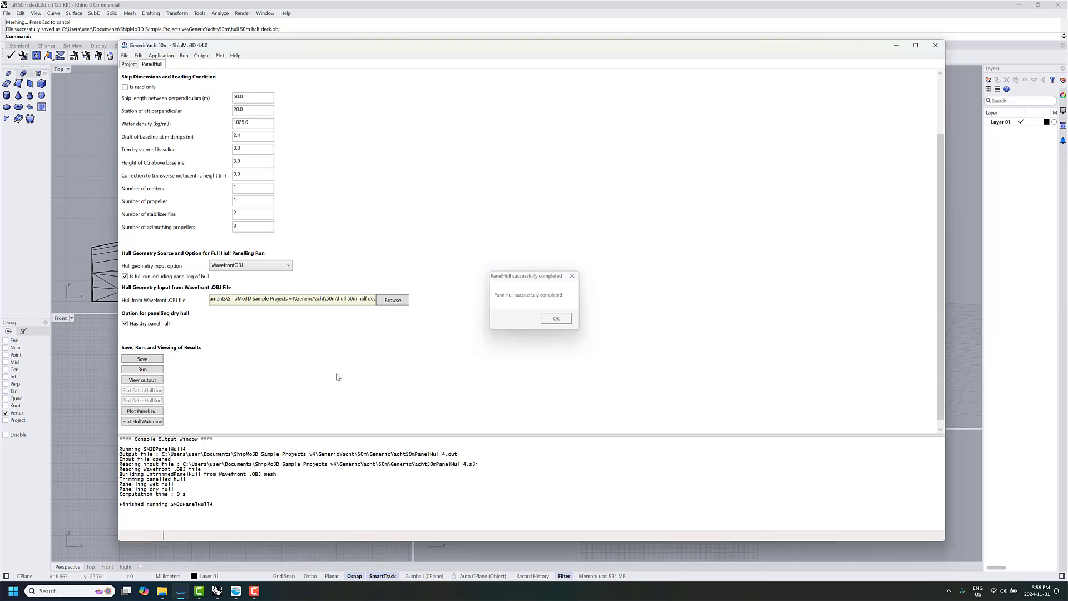
Plot the paneled hull with the ShipParts colour table and adjust the view angle
left_click(160, 410)
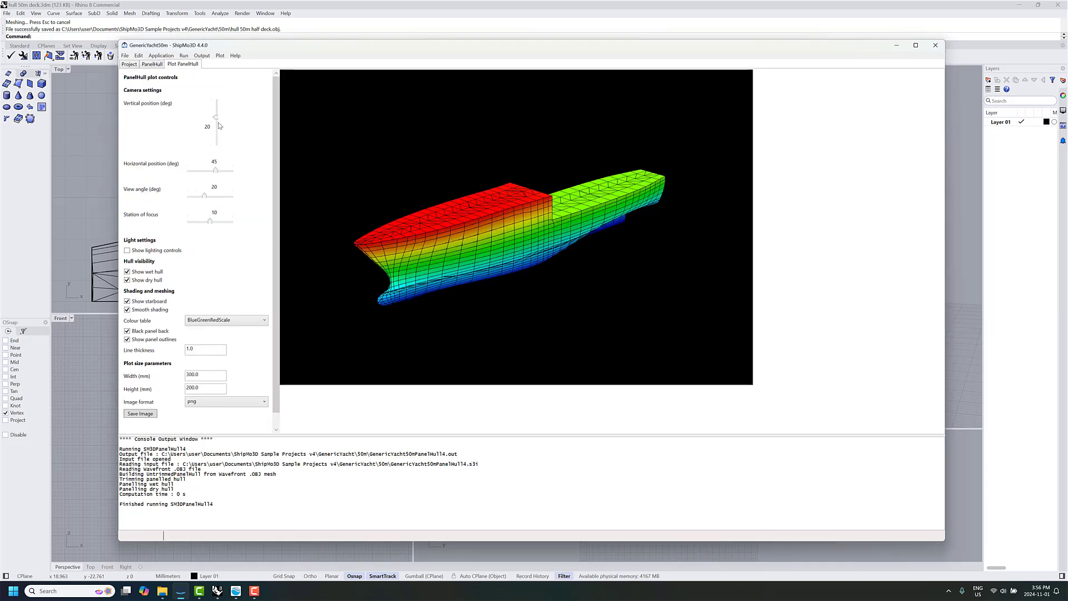
mouse_move(216, 118)
left_mouse_down()
mouse_move(215, 132)
mouse_move(216, 115)
left_mouse_up()
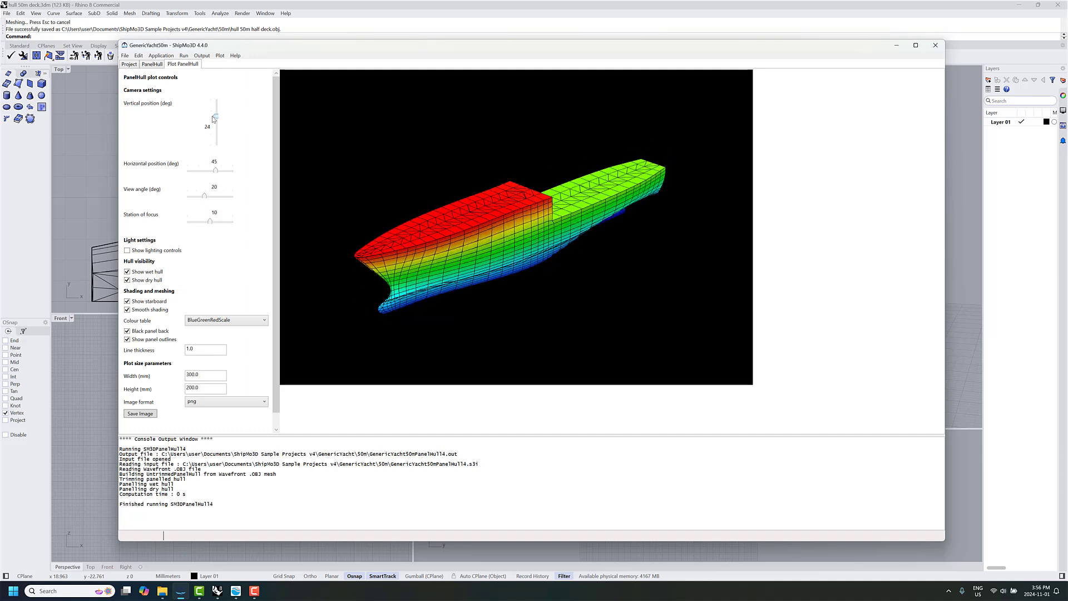
left_click(218, 320)
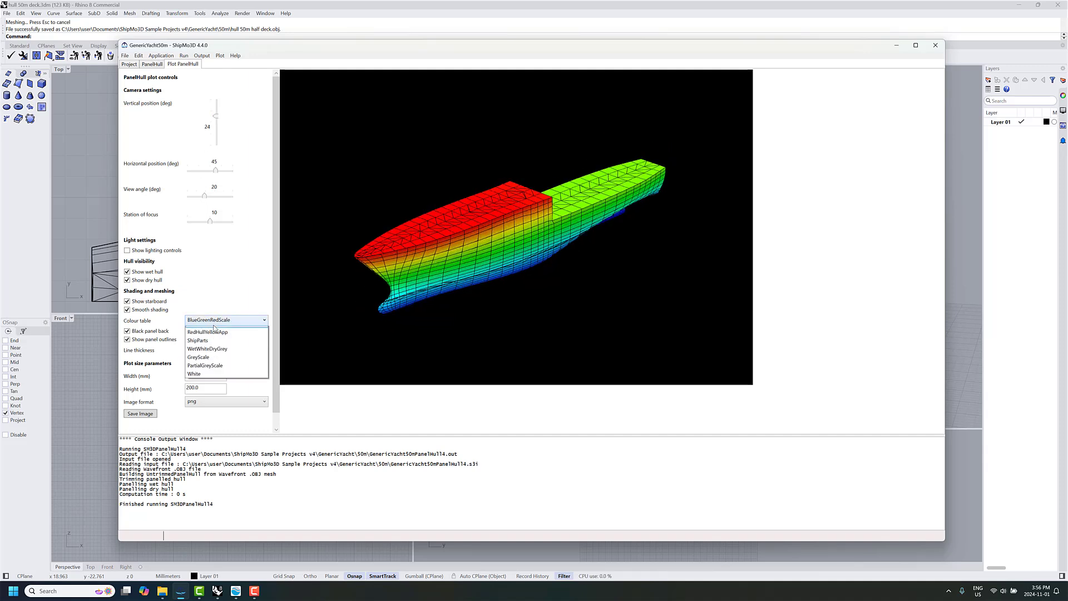
left_click(211, 348)
mouse_move(215, 171)
left_mouse_down()
mouse_move(226, 171)
mouse_move(213, 173)
left_mouse_up()
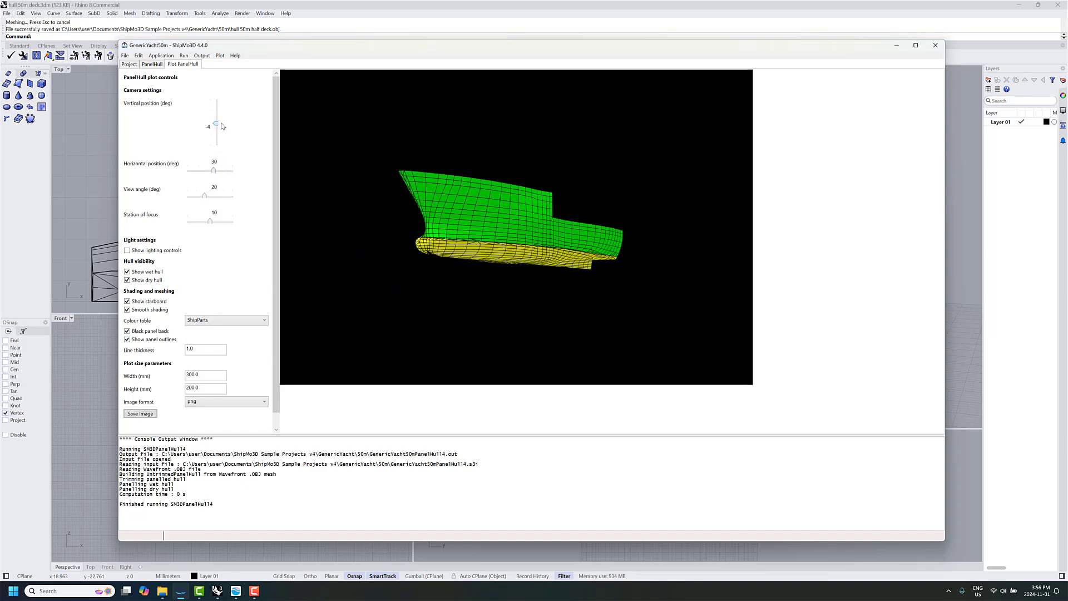
left_click_drag(222, 126, 216, 118)
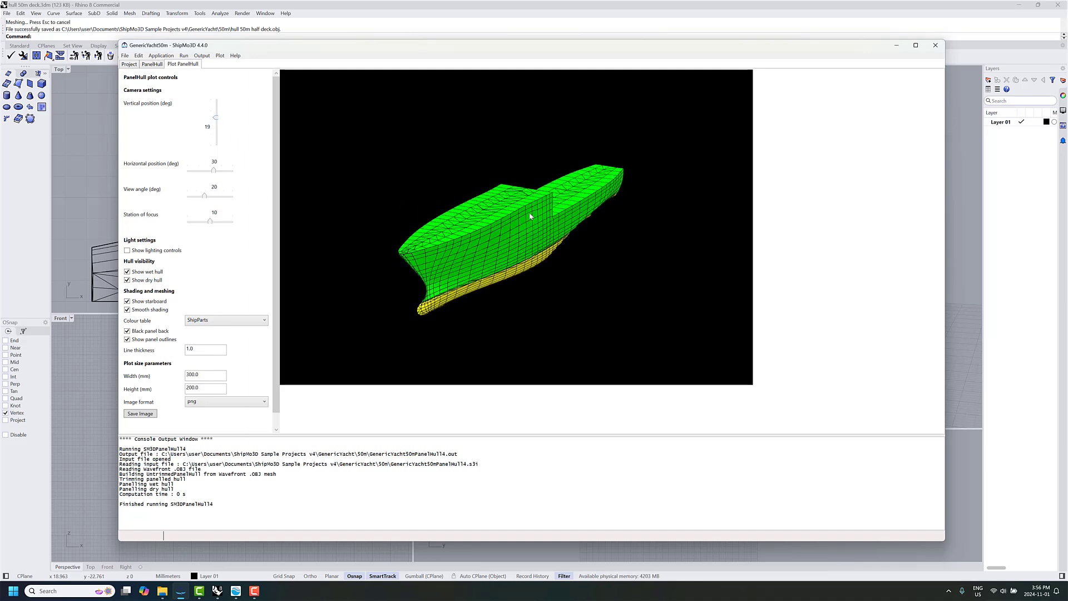